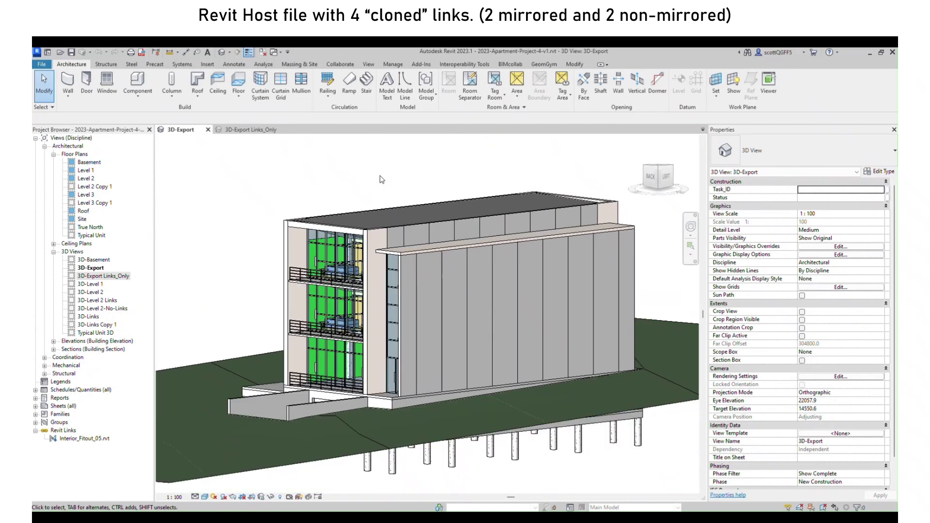
Step: Select the entire building in the 3D-Export view, review the selection's category filter including RVT Links, and clear the selection
{"action": "left_click_drag", "start_coordinate": [210, 147], "coordinate": [661, 488]}
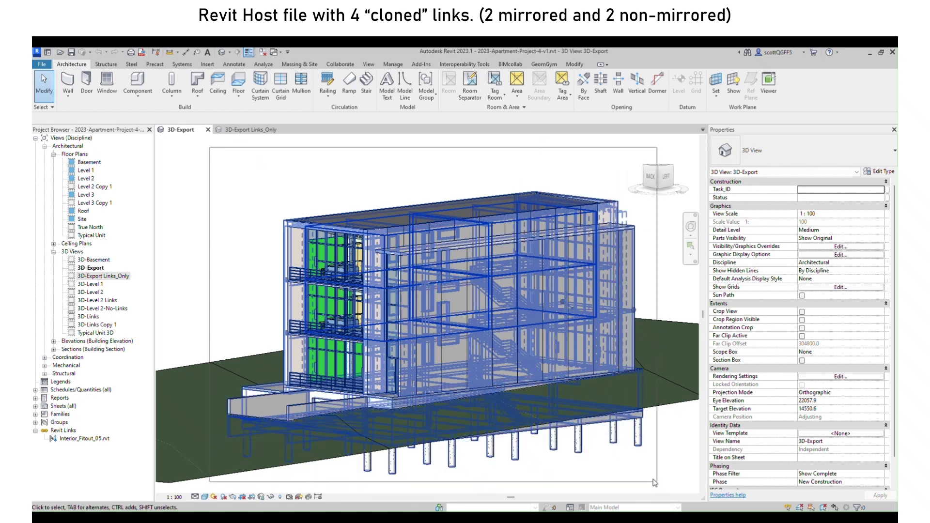
{"action": "left_click", "coordinate": [423, 84]}
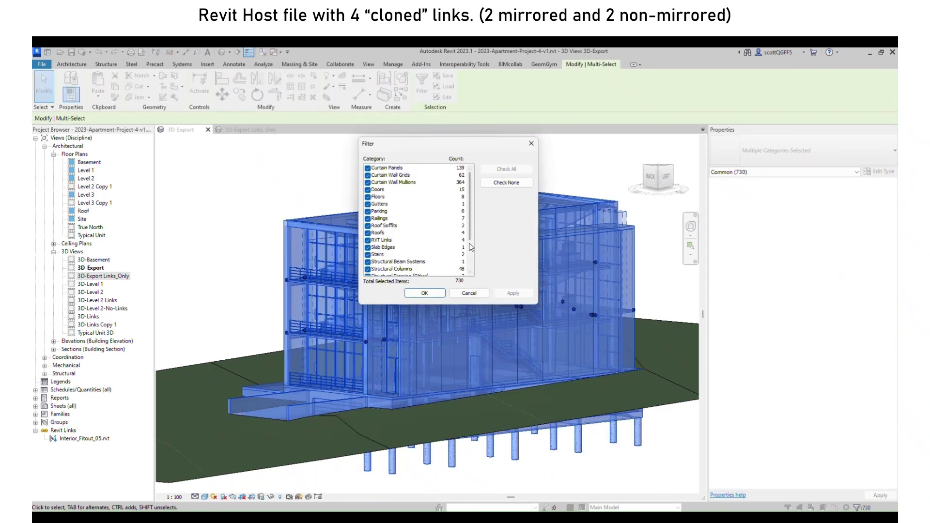
{"action": "left_click", "coordinate": [424, 293]}
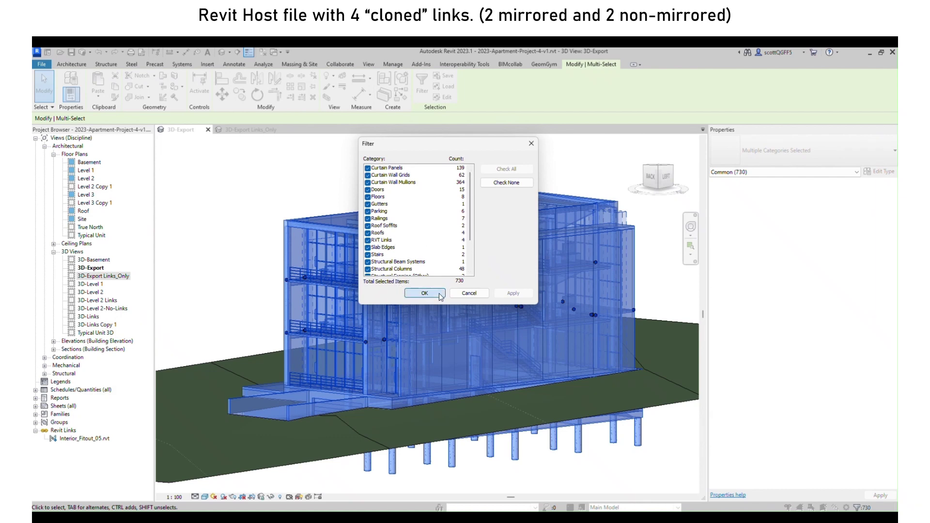
{"action": "left_click", "coordinate": [418, 173]}
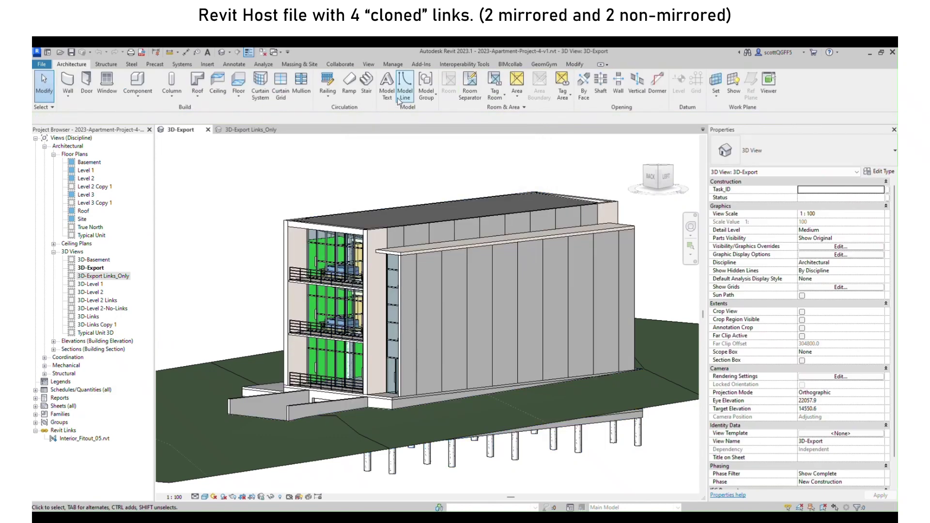
Step: Review the project's linked Revit files in Manage Links
{"action": "left_click", "coordinate": [393, 65]}
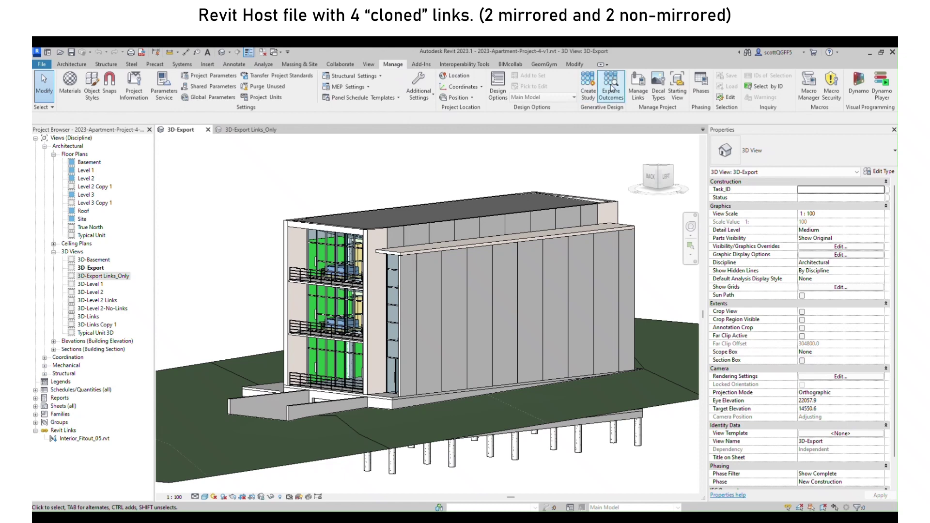
{"action": "left_click", "coordinate": [638, 92]}
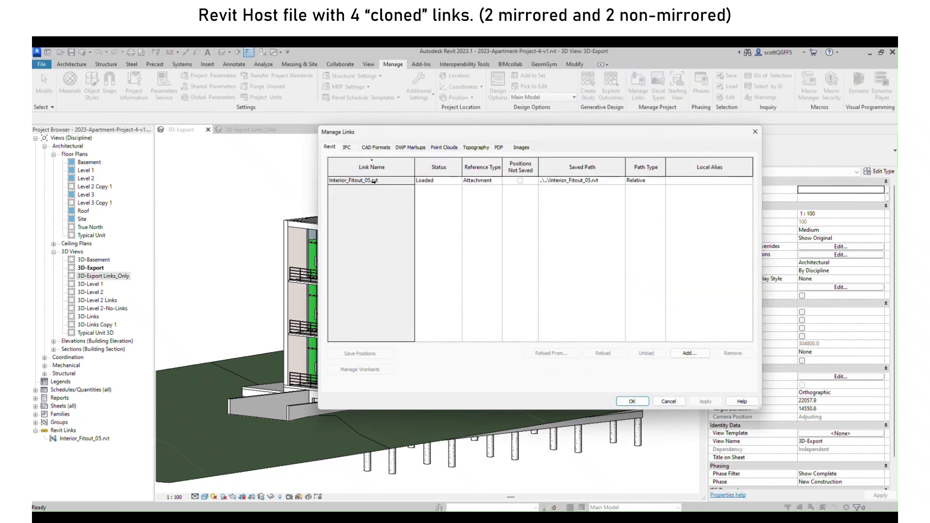
{"action": "left_click", "coordinate": [626, 401]}
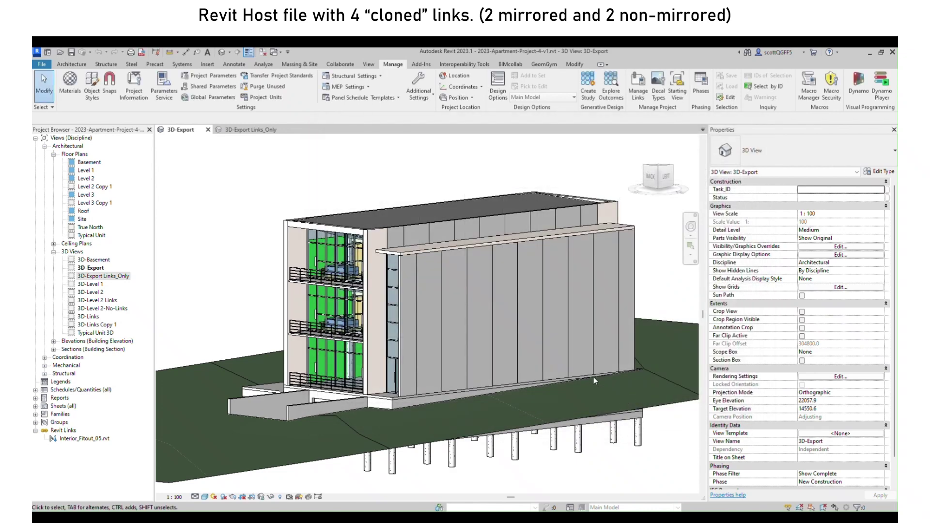
Step: In the 3D-Export Links_Only view, inspect the name and IfcGUID of each of the four apartment links
{"action": "left_click", "coordinate": [250, 130]}
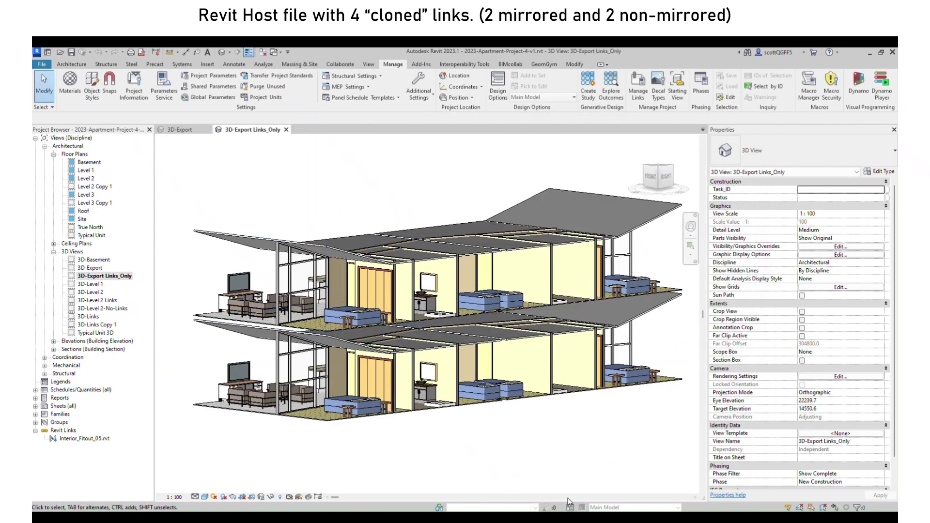
{"action": "left_click", "coordinate": [600, 385]}
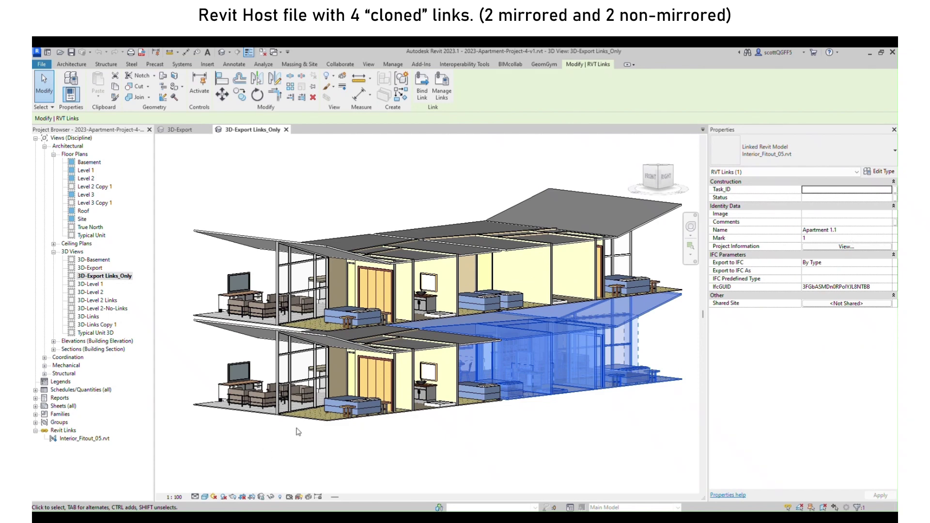
{"action": "left_click", "coordinate": [347, 419]}
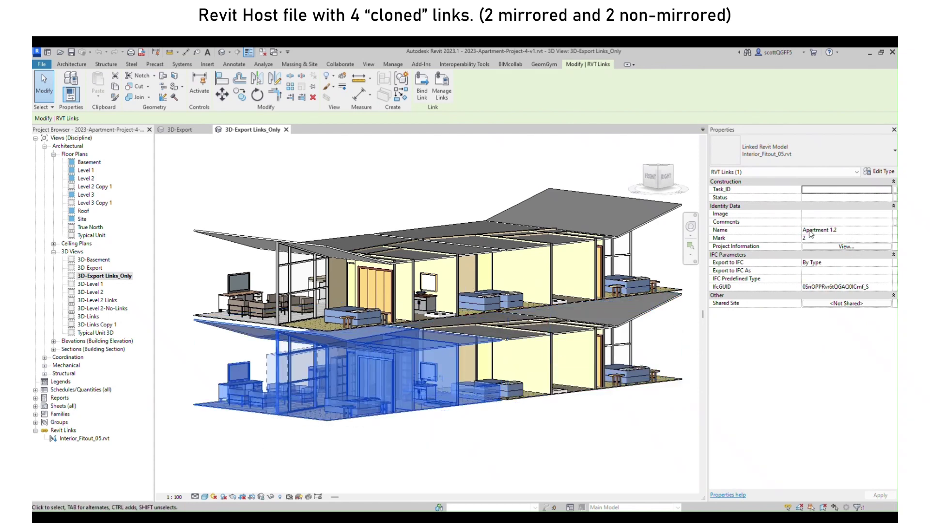
{"action": "left_click", "coordinate": [635, 237]}
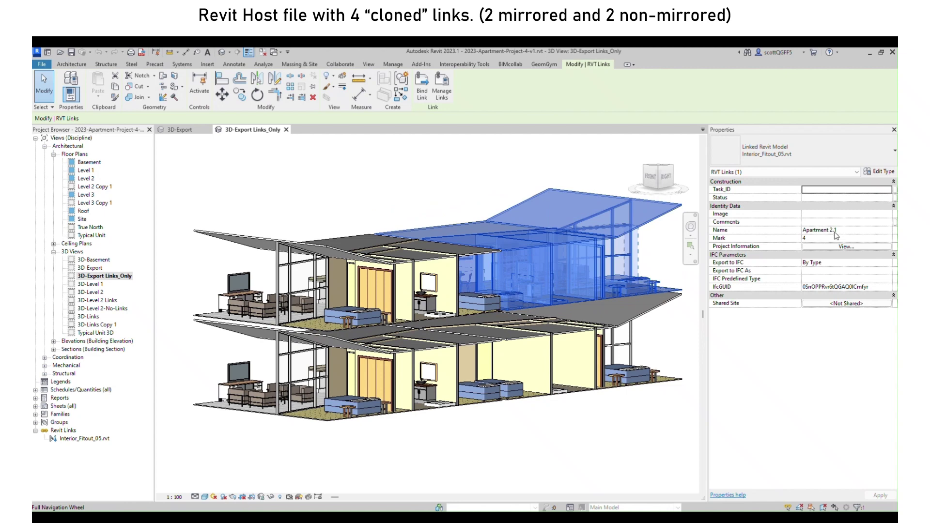
{"action": "left_click", "coordinate": [351, 274]}
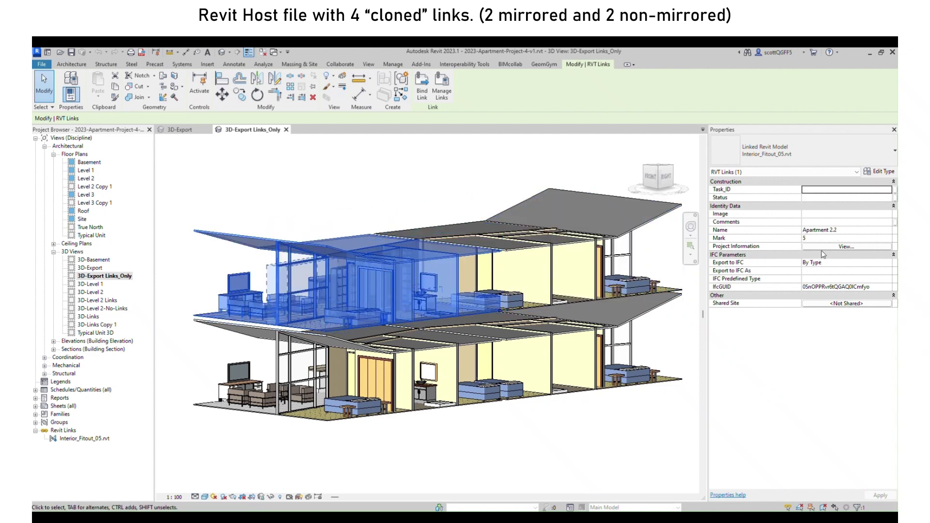
{"action": "left_click", "coordinate": [432, 174]}
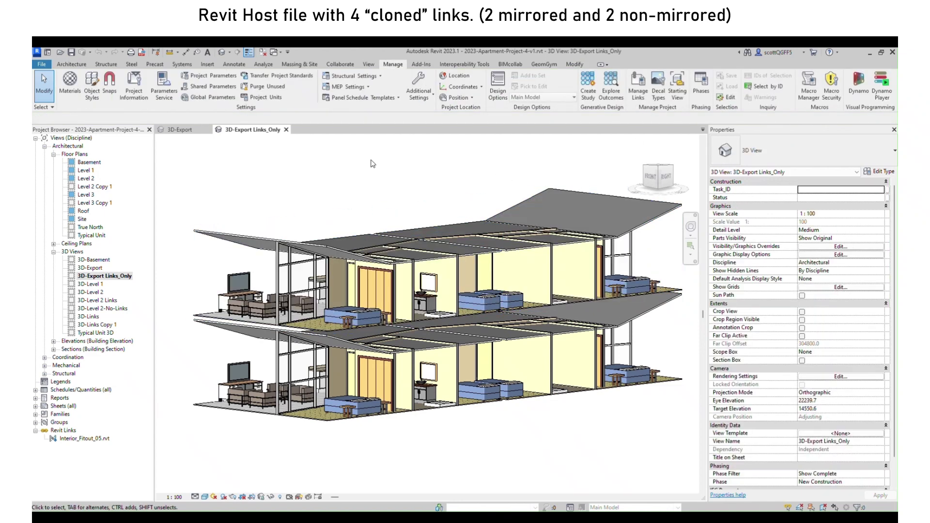
Step: Return to the 3D-Export view and start an IFC export of the project
{"action": "left_click", "coordinate": [179, 131]}
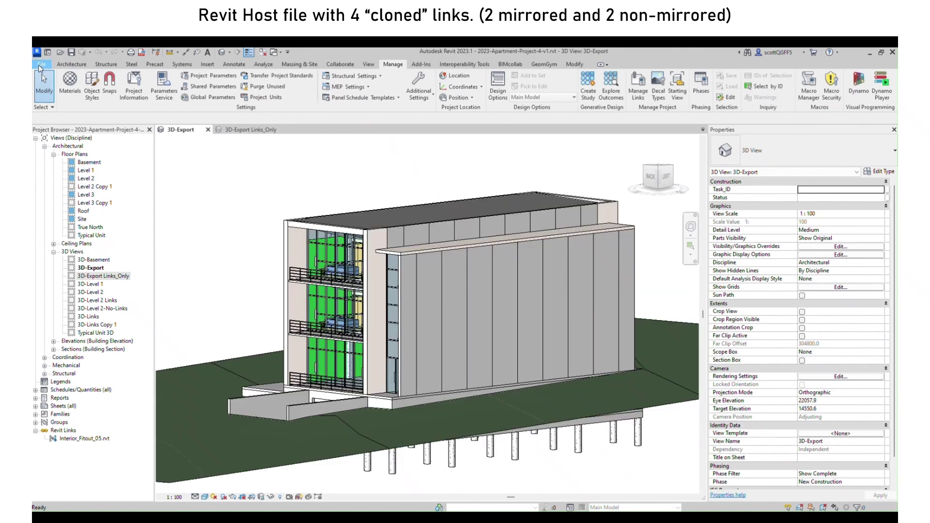
{"action": "left_click", "coordinate": [41, 65]}
{"action": "mouse_move", "coordinate": [57, 195]}
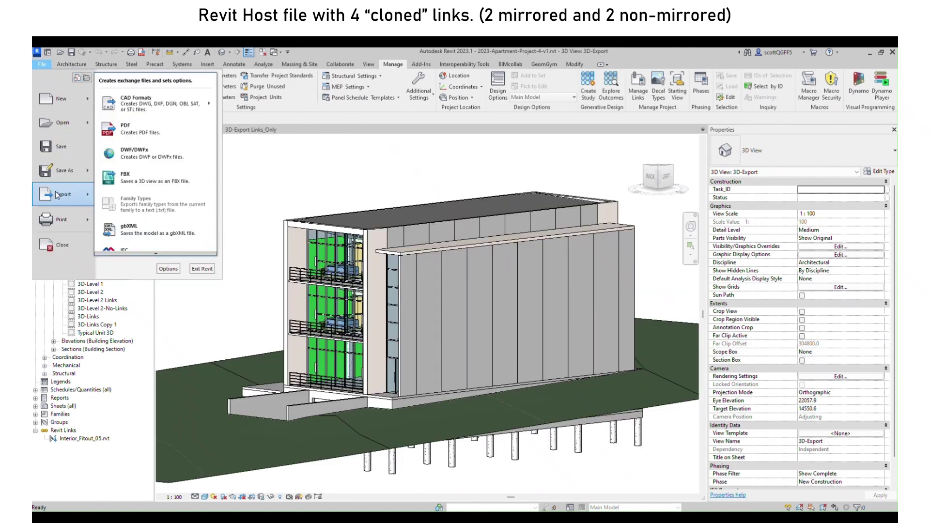
{"action": "left_click", "coordinate": [136, 244]}
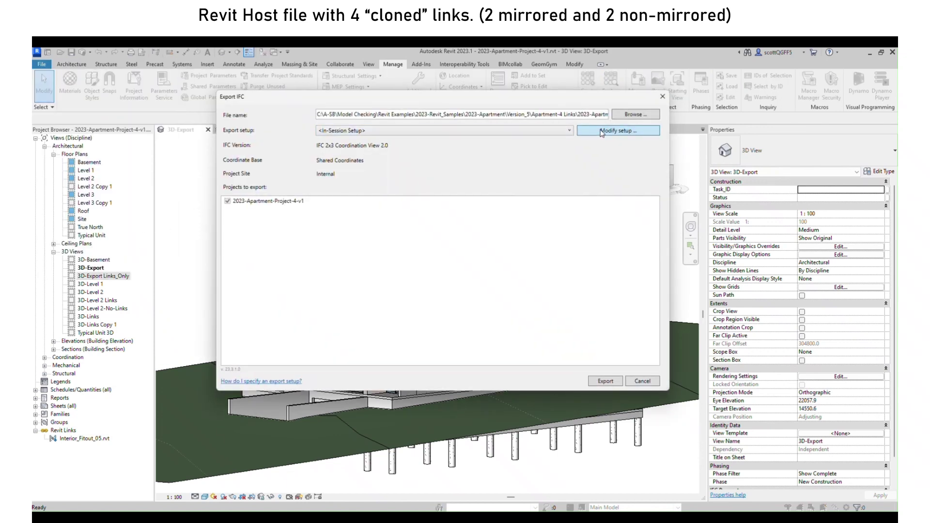
Step: Review the in-session IFC setup's additional content, property sets, level of detail and advanced options, and accept it
{"action": "left_click", "coordinate": [601, 131]}
{"action": "left_click", "coordinate": [413, 144]}
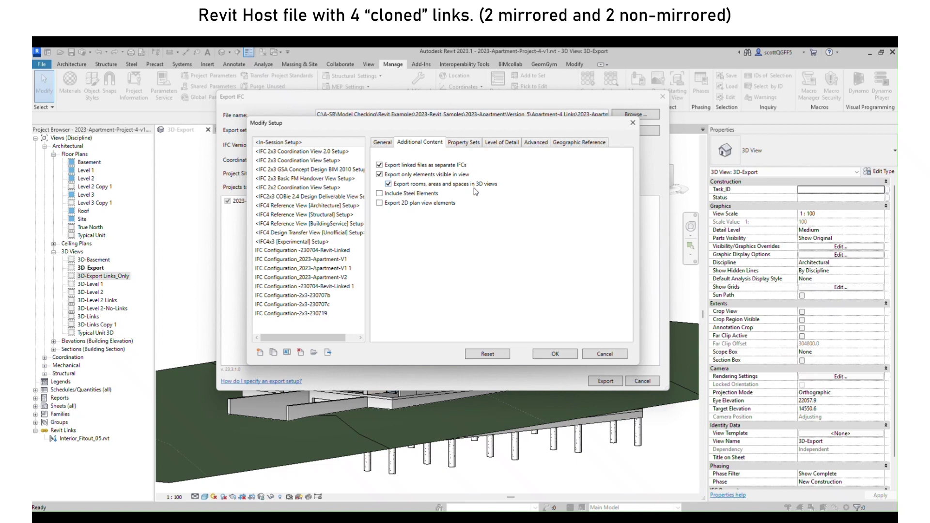
{"action": "left_click", "coordinate": [464, 142]}
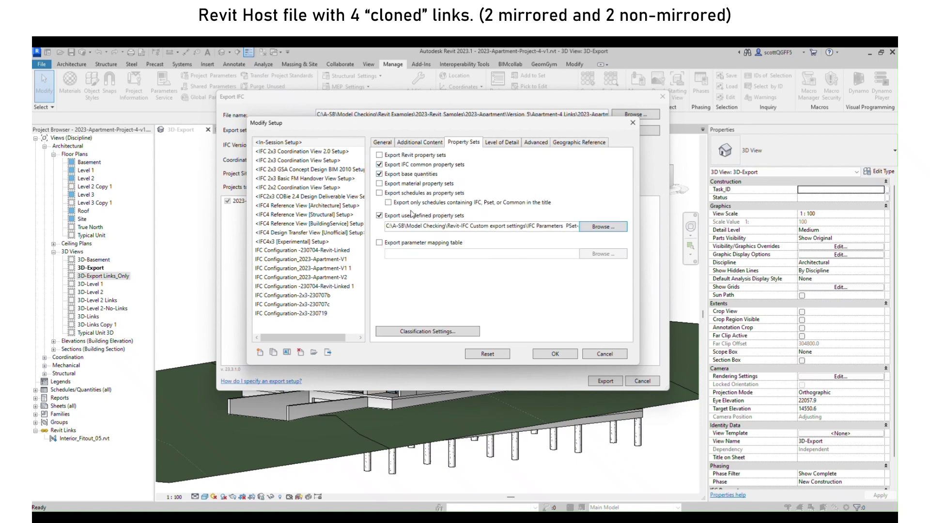
{"action": "left_click", "coordinate": [509, 145]}
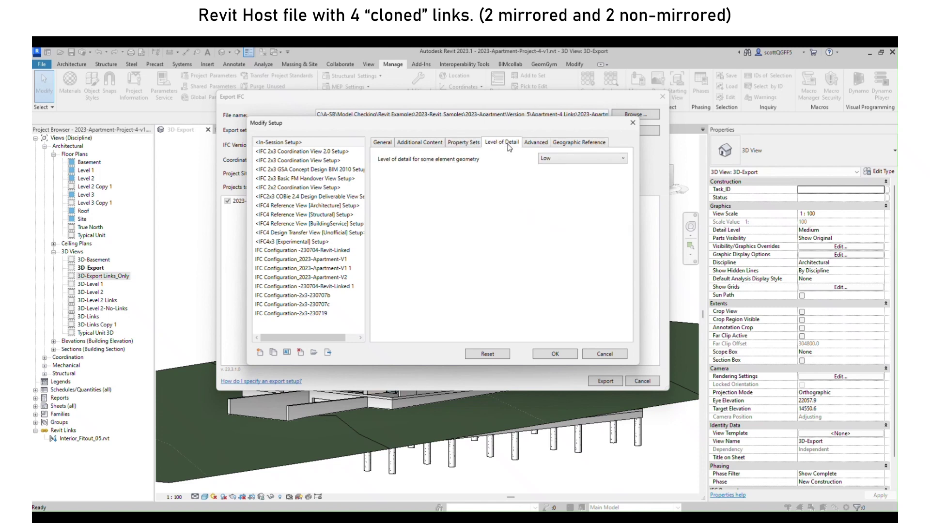
{"action": "left_click", "coordinate": [536, 143]}
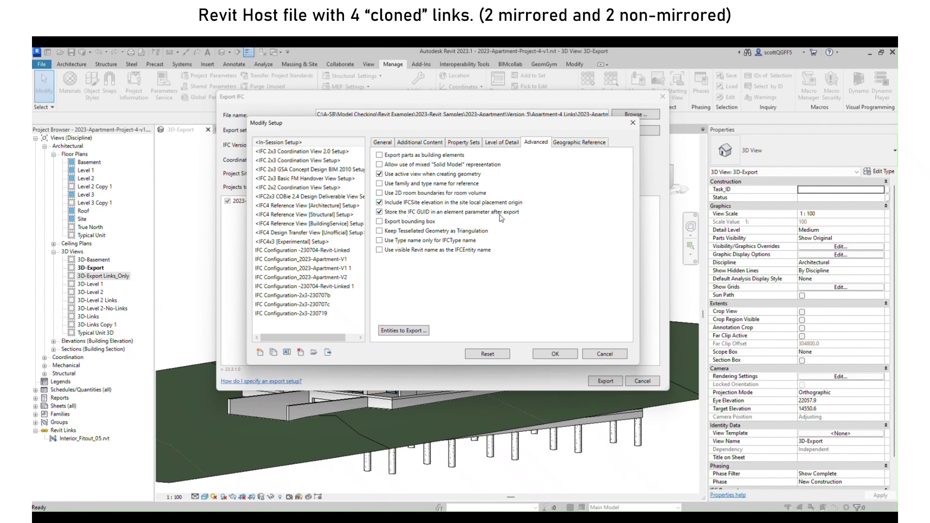
{"action": "left_click", "coordinate": [559, 355]}
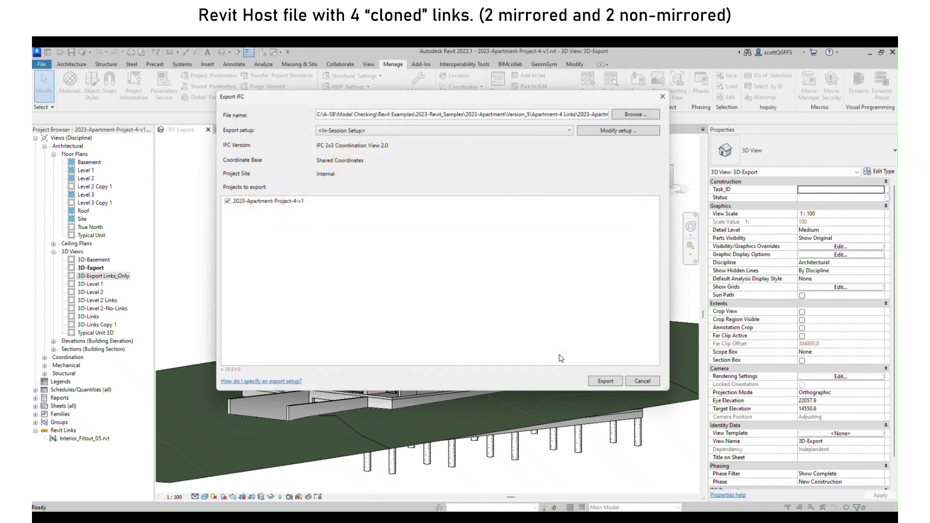
Step: Export the host model and its links to IFC and dismiss the messages that follow
{"action": "left_click", "coordinate": [604, 383]}
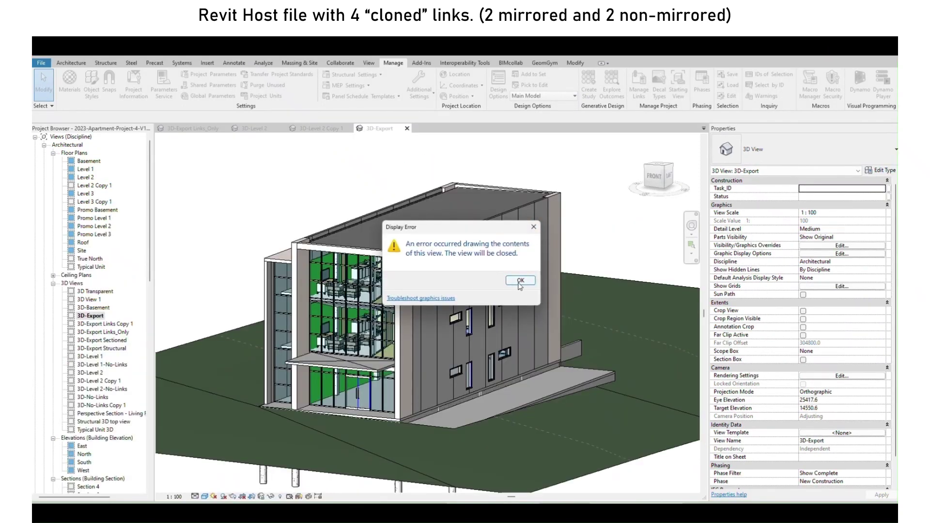
{"action": "left_click", "coordinate": [520, 280]}
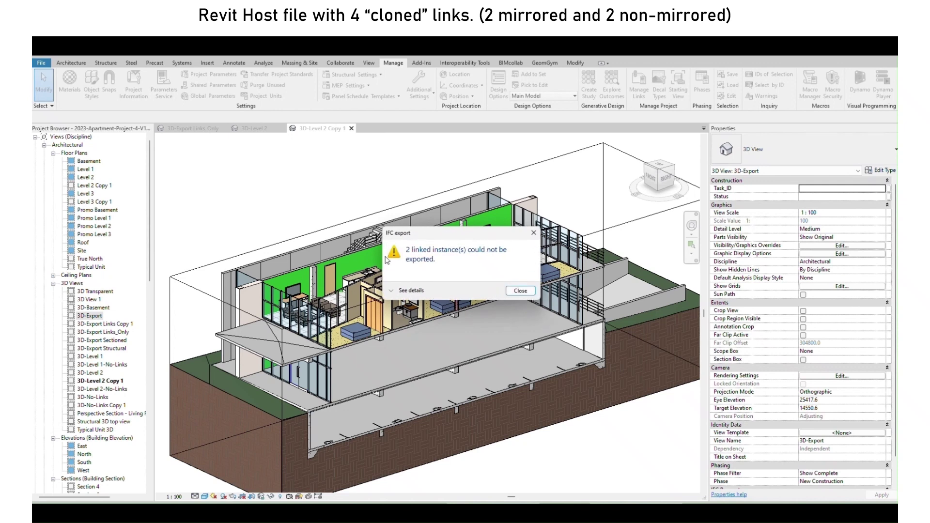
{"action": "left_click", "coordinate": [520, 292]}
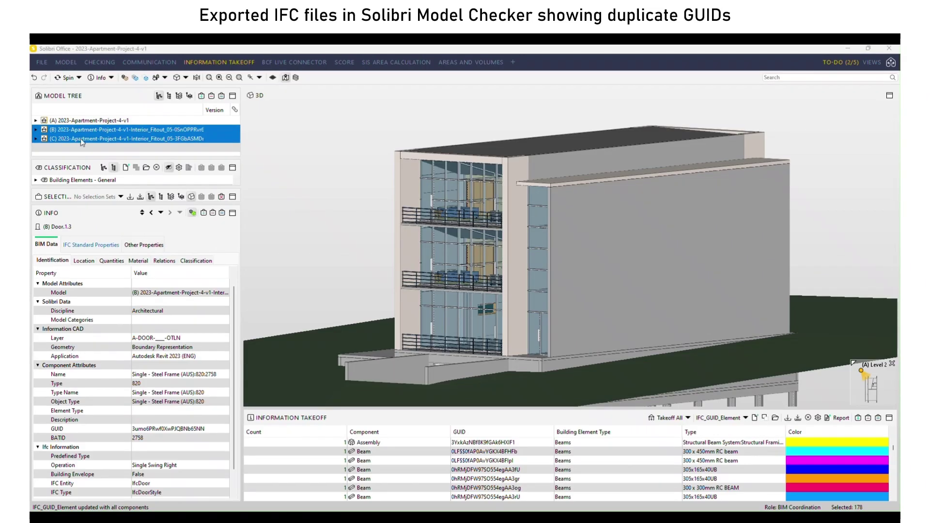
Step: Switch to Solibri and isolate host model A, followed by both Interior_Fitout_05 models B and C together
{"action": "left_click", "coordinate": [116, 122]}
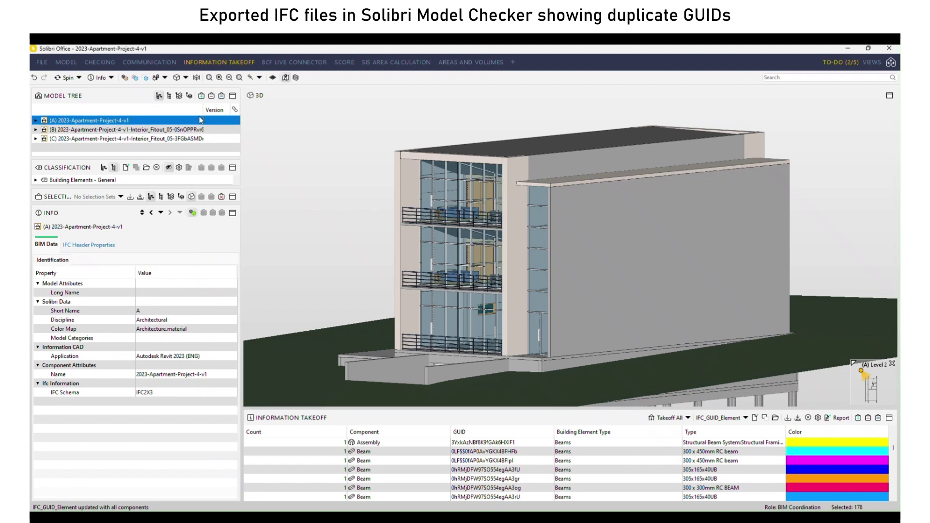
{"action": "left_click", "coordinate": [221, 96]}
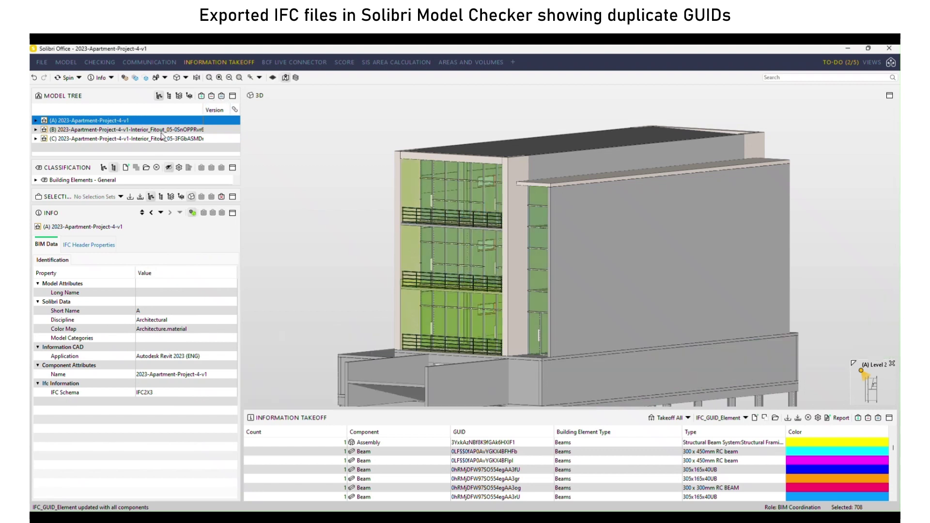
{"action": "left_click_drag", "start_coordinate": [163, 131], "coordinate": [163, 140]}
{"action": "left_click", "coordinate": [223, 98]}
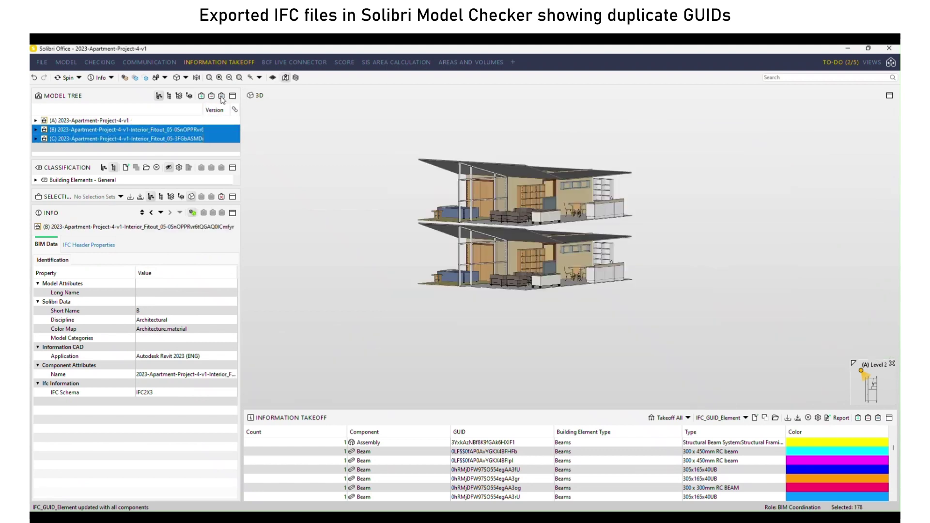
Step: Isolate Interior_Fitout_05 model B and model C in the 3D view, one after the other
{"action": "left_click", "coordinate": [202, 132]}
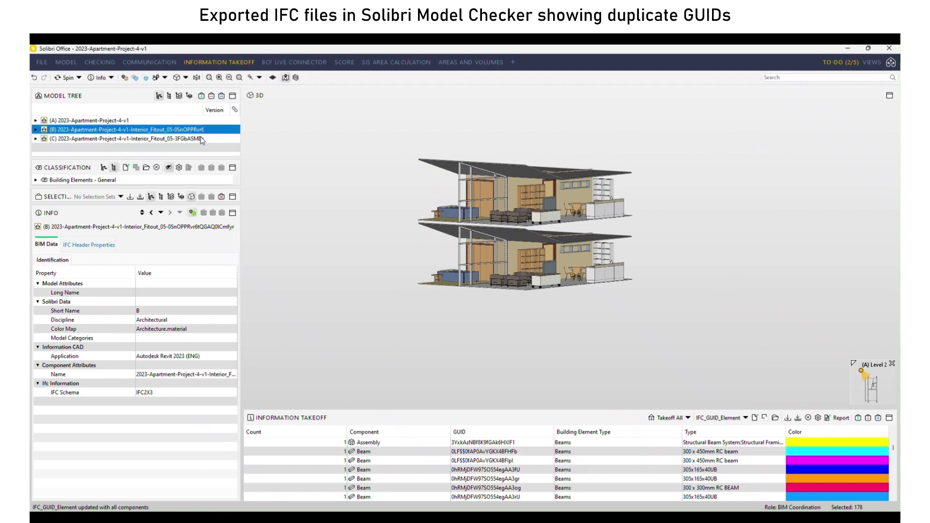
{"action": "left_click", "coordinate": [222, 96]}
{"action": "left_click", "coordinate": [204, 139]}
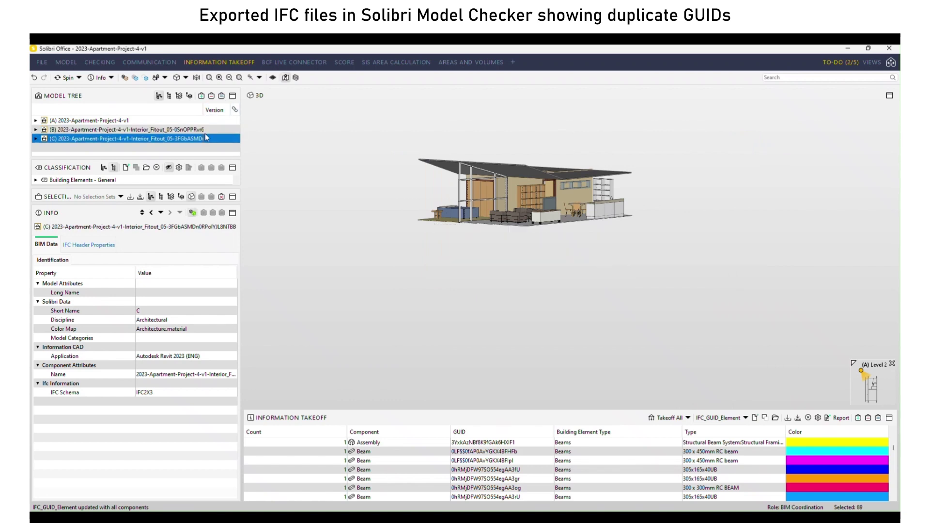
{"action": "left_click", "coordinate": [222, 97]}
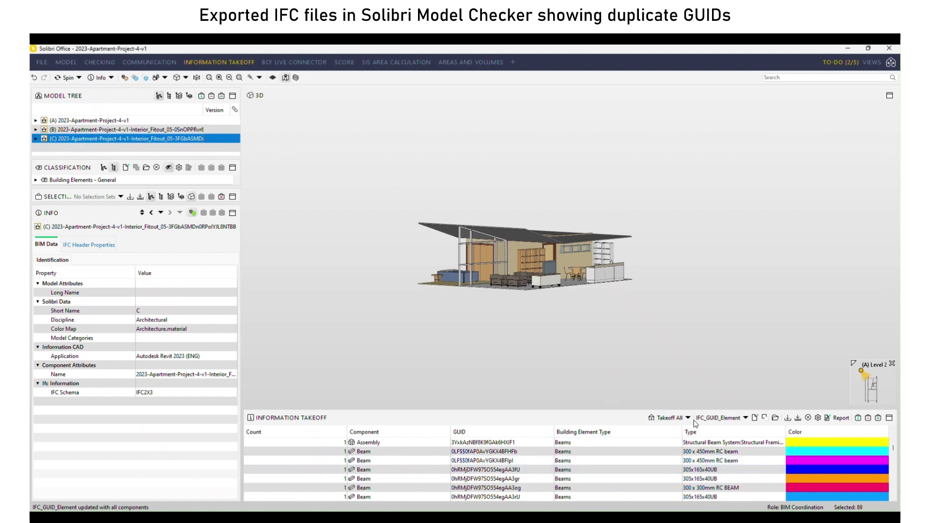
Step: Take off all components with the IFC_GUID_Element definition, display them in takeoff colours, and isolate three listed columns
{"action": "left_click", "coordinate": [668, 418]}
{"action": "left_click", "coordinate": [613, 497]}
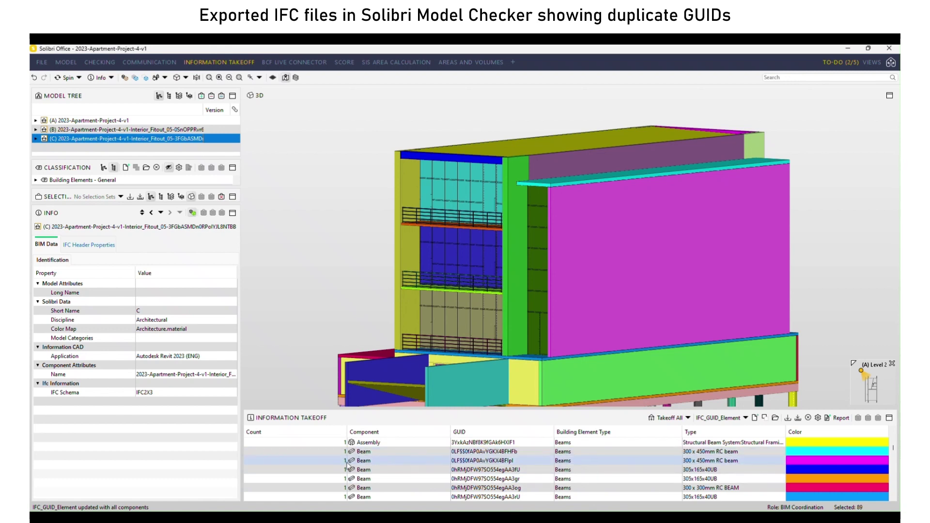
{"action": "scroll", "coordinate": [492, 446], "scroll_direction": "down", "scroll_amount": 3}
{"action": "scroll", "coordinate": [493, 447], "scroll_direction": "up", "scroll_amount": 3}
{"action": "scroll", "coordinate": [493, 447], "scroll_direction": "down", "scroll_amount": 3}
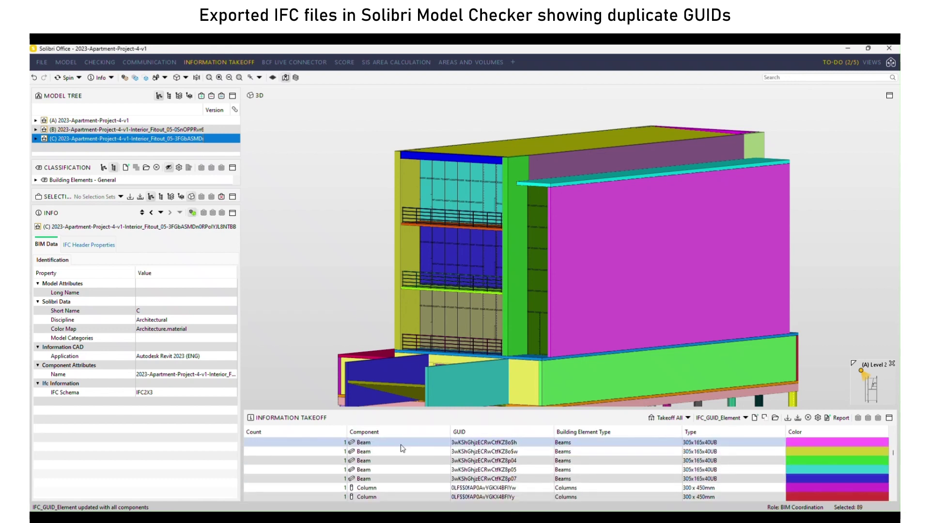
{"action": "left_click_drag", "start_coordinate": [485, 461], "coordinate": [484, 479]}
Step: Inspect the curtain wall and interior doors that share duplicate GUIDs by isolating their takeoff rows in 3D
{"action": "scroll", "coordinate": [477, 488], "scroll_direction": "down", "scroll_amount": 5}
{"action": "scroll", "coordinate": [477, 489], "scroll_direction": "down", "scroll_amount": 6}
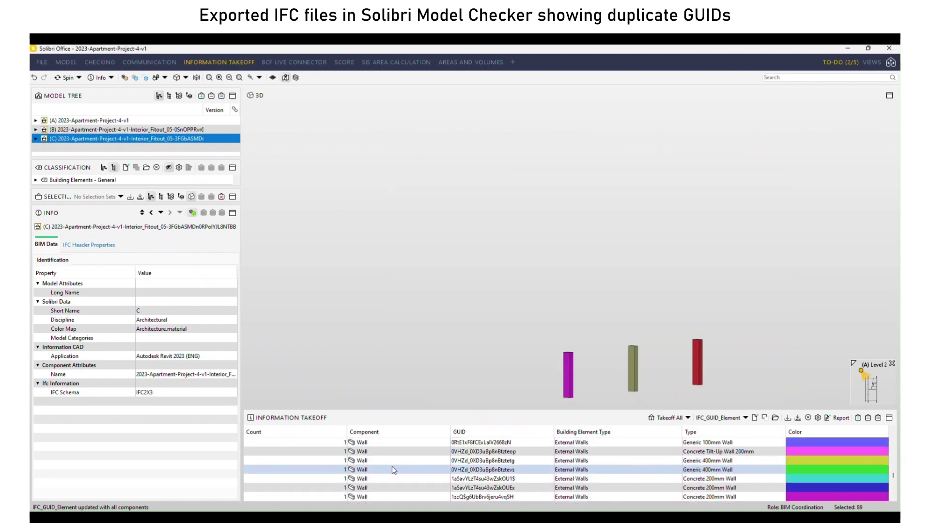
{"action": "left_click", "coordinate": [374, 461]}
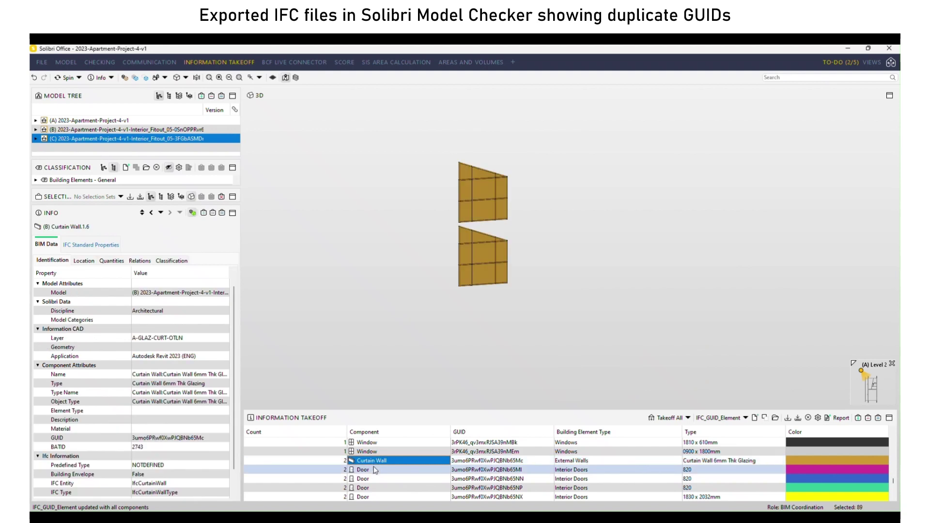
{"action": "left_click", "coordinate": [373, 469]}
{"action": "left_click", "coordinate": [373, 479]}
{"action": "left_click", "coordinate": [373, 497]}
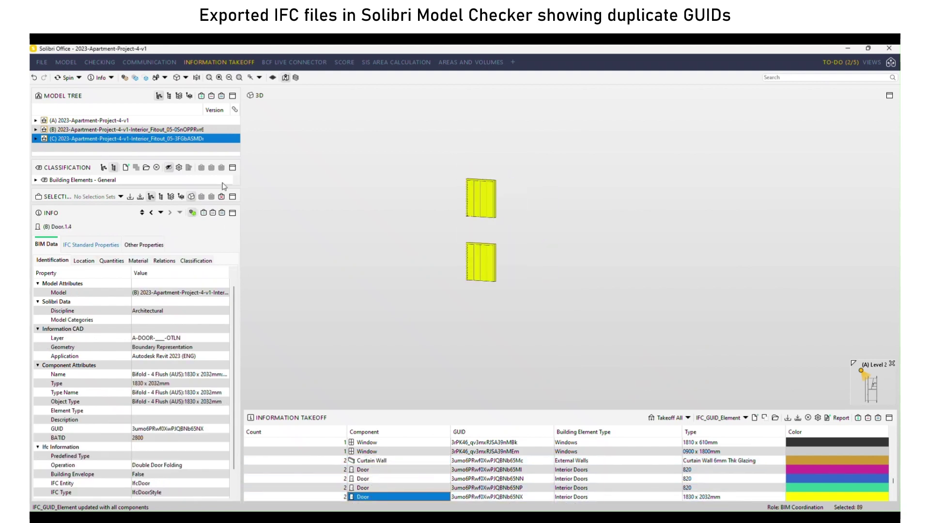
Step: Isolate the Interior_Fitout_05 models B and C together and take off only their selected components with the IFC_GUID_Element definition
{"action": "left_click_drag", "start_coordinate": [209, 130], "coordinate": [208, 141]}
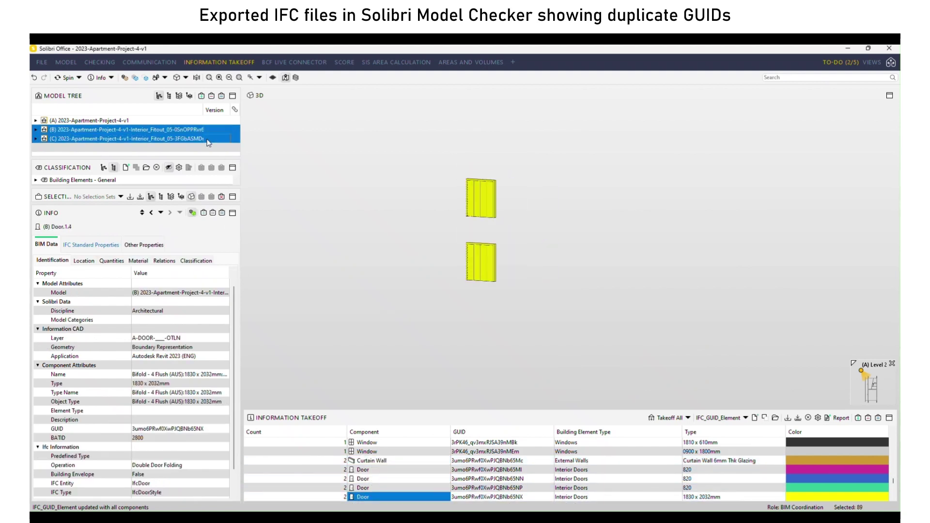
{"action": "left_click", "coordinate": [222, 96]}
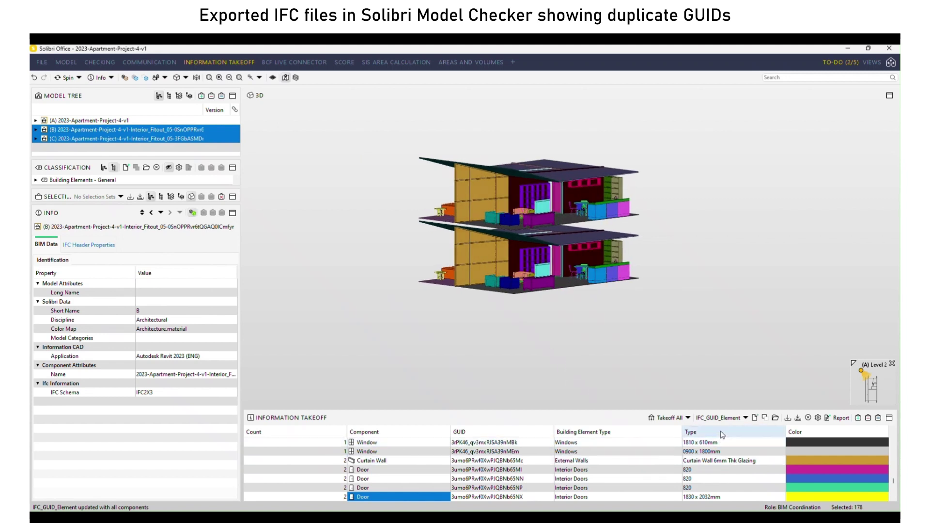
{"action": "left_click", "coordinate": [689, 419]}
{"action": "left_click", "coordinate": [677, 447]}
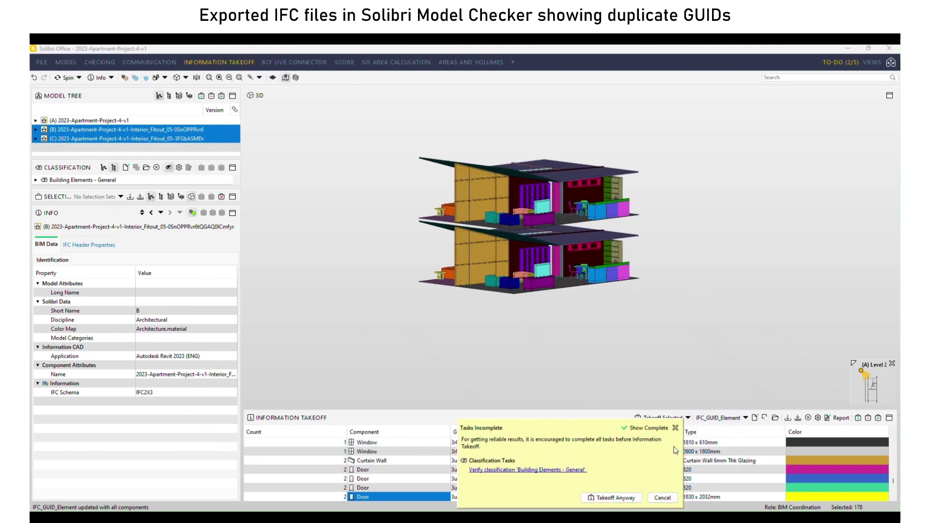
{"action": "left_click", "coordinate": [611, 498]}
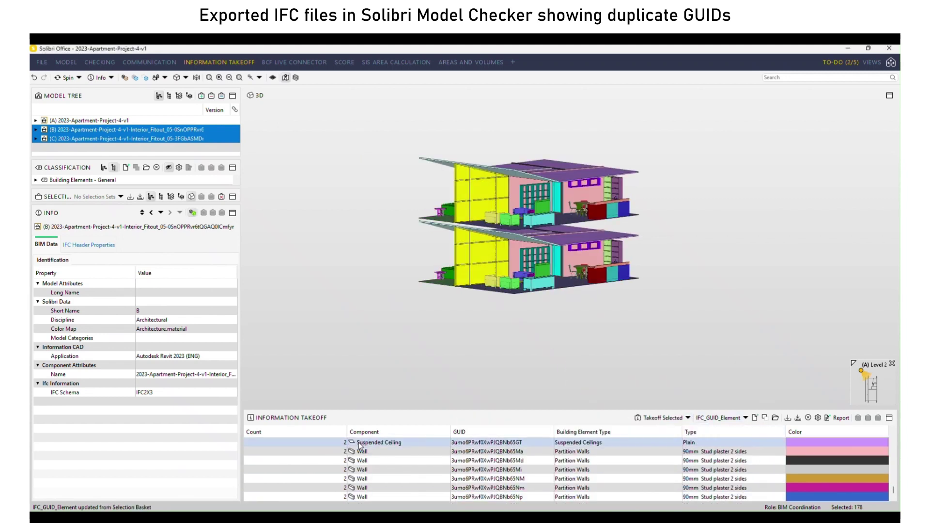
Step: Isolate a listed door in 3D from its takeoff row and look through the furniture rows for shared GUIDs
{"action": "left_click", "coordinate": [359, 469]}
{"action": "scroll", "coordinate": [359, 469], "scroll_direction": "down", "scroll_amount": 3}
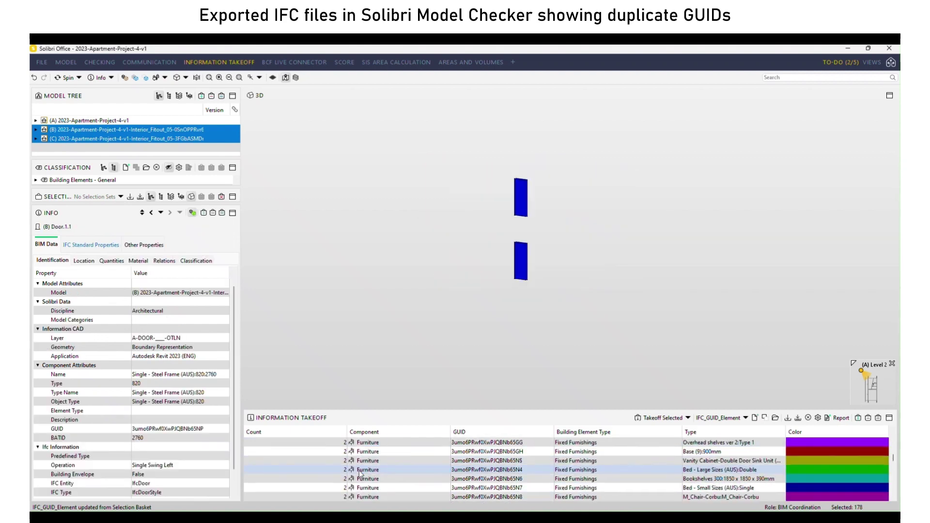
{"action": "mouse_move", "coordinate": [402, 245]}
{"action": "left_mouse_down"}
{"action": "mouse_move", "coordinate": [404, 224]}
{"action": "mouse_move", "coordinate": [354, 226]}
{"action": "mouse_move", "coordinate": [388, 253]}
{"action": "mouse_move", "coordinate": [405, 245]}
{"action": "left_mouse_up"}
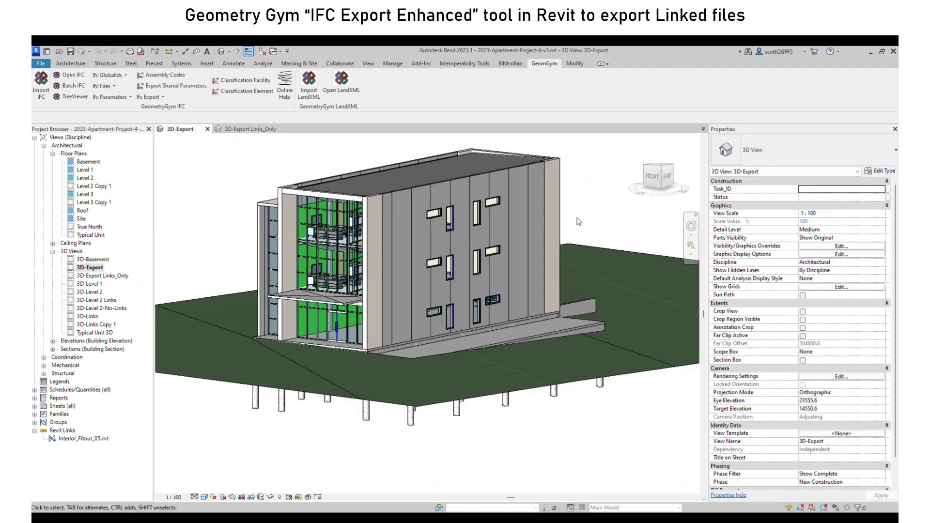
Step: In Revit, window-select the building in the 3D-Export view, review the selected categories including RVT Links, and clear the selection
{"action": "left_click_drag", "start_coordinate": [210, 137], "coordinate": [622, 444]}
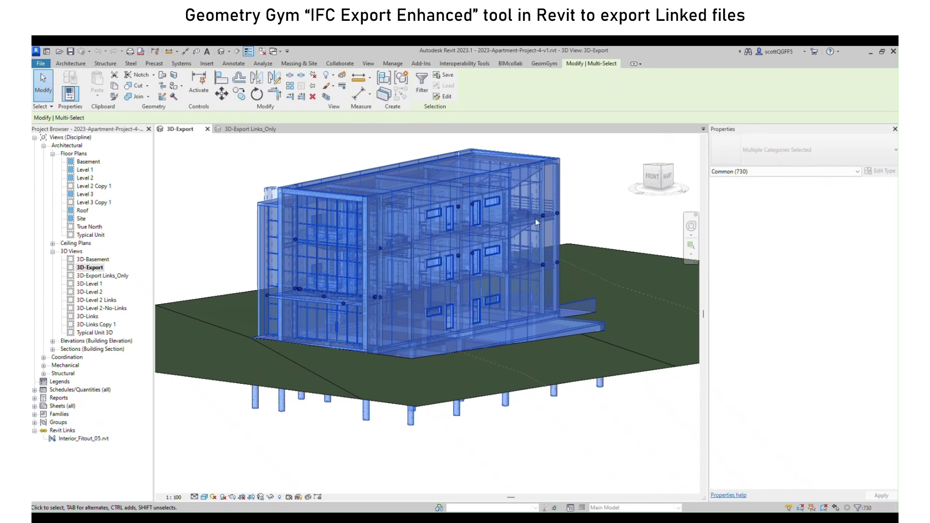
{"action": "left_click", "coordinate": [424, 90]}
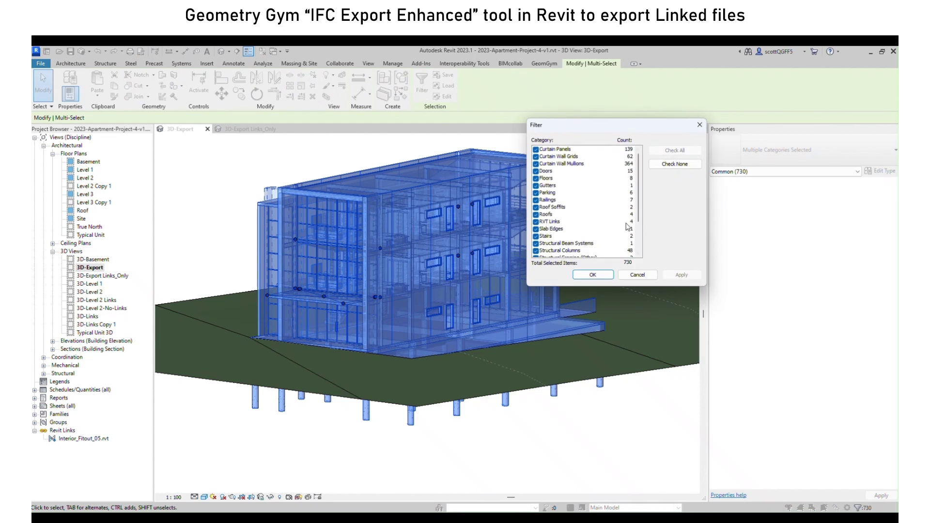
{"action": "left_click", "coordinate": [592, 274]}
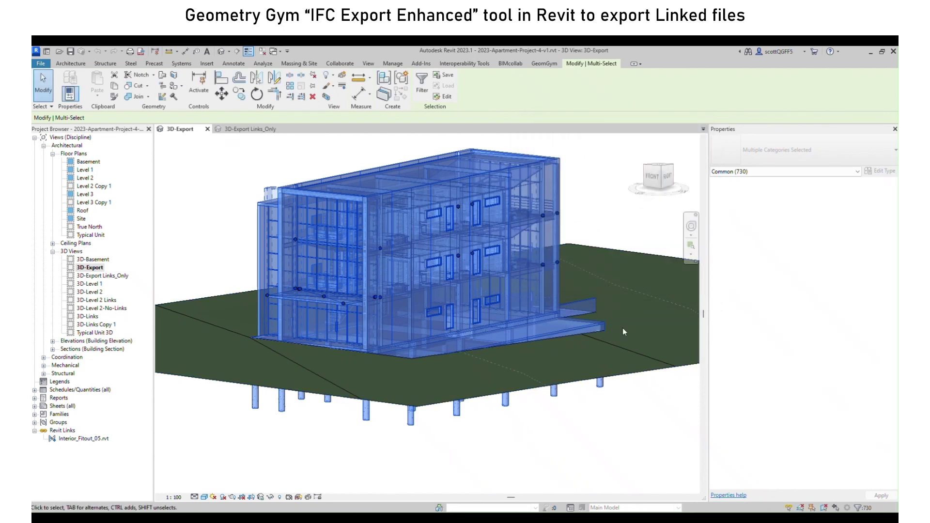
{"action": "left_click", "coordinate": [629, 395]}
Step: Check the linked Revit files of the host project in Manage Links
{"action": "left_click", "coordinate": [393, 64]}
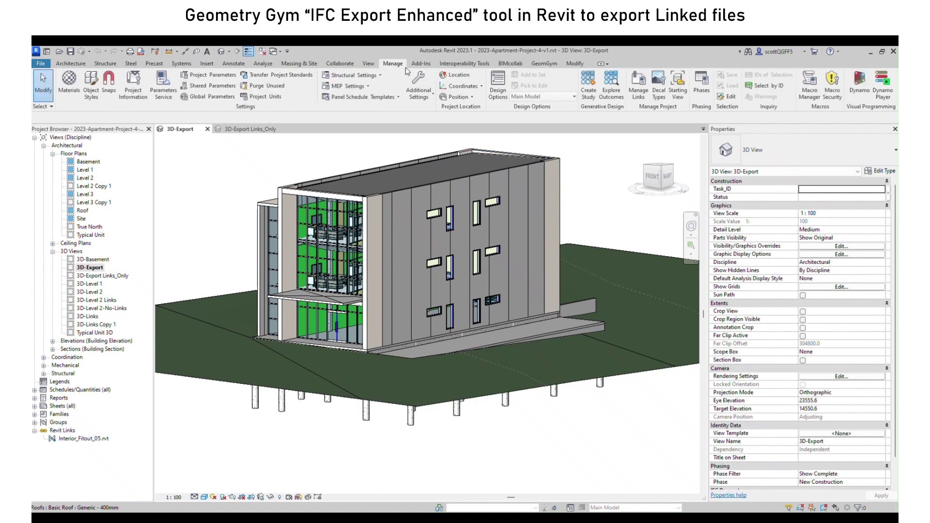
{"action": "left_click", "coordinate": [639, 92]}
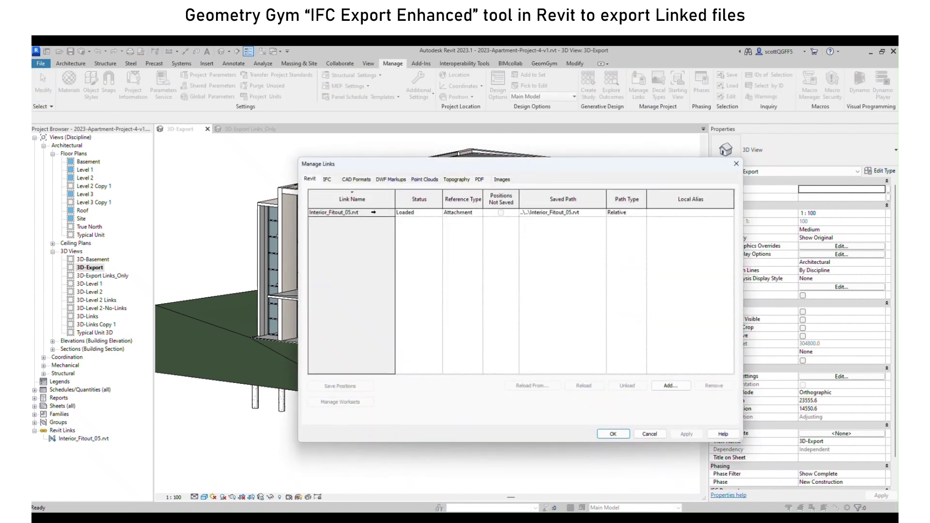
{"action": "left_click", "coordinate": [612, 435]}
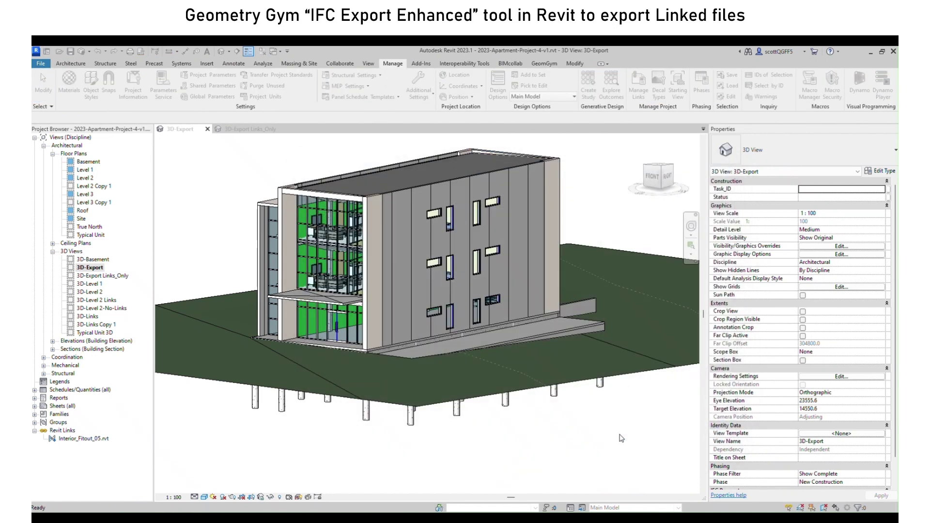
Step: Open the IFC export setup IFC Configuration-2x3-230719 and review its general and additional content options
{"action": "left_click", "coordinate": [41, 63]}
{"action": "mouse_move", "coordinate": [70, 201]}
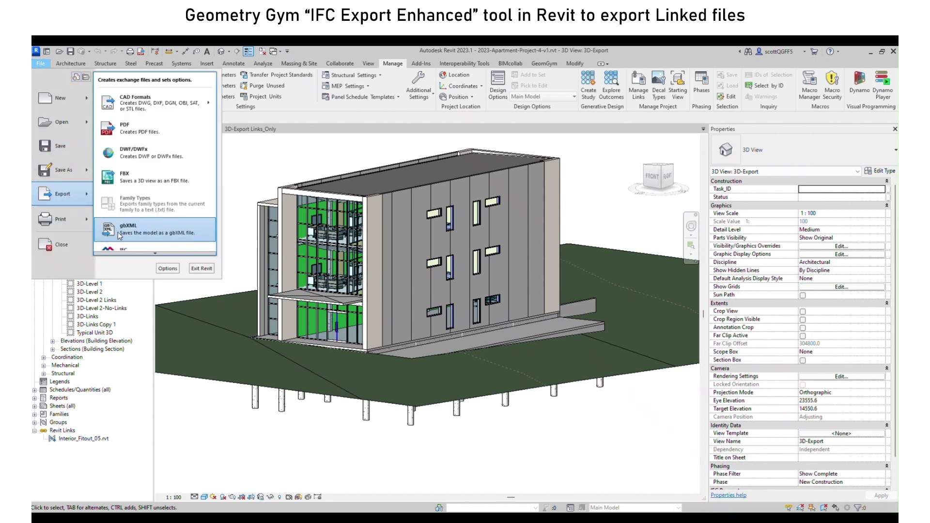
{"action": "scroll", "coordinate": [129, 250], "scroll_direction": "down", "scroll_amount": 1}
{"action": "left_click", "coordinate": [129, 245]}
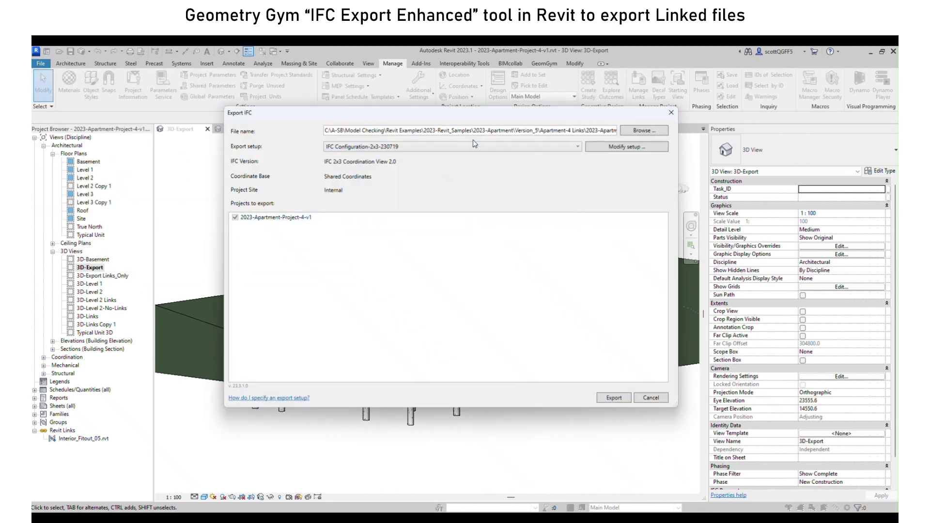
{"action": "left_click", "coordinate": [626, 147]}
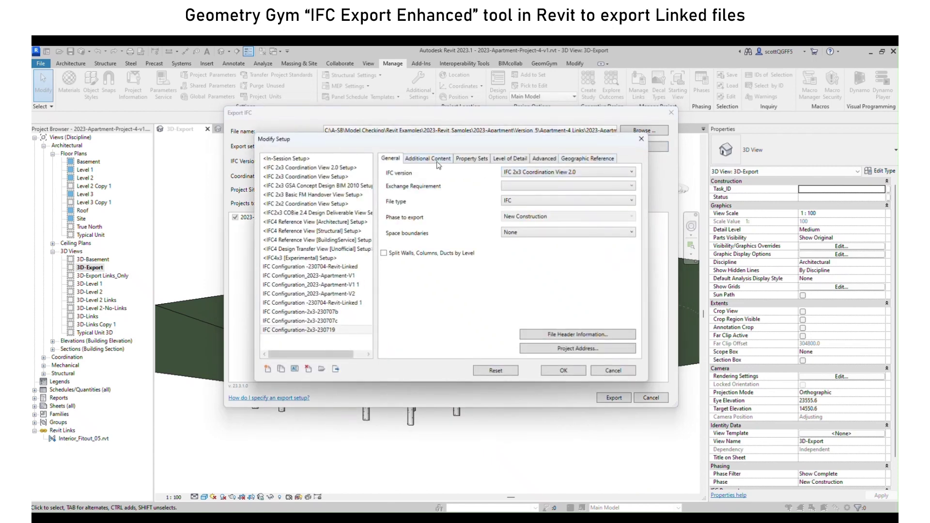
{"action": "left_click", "coordinate": [434, 160]}
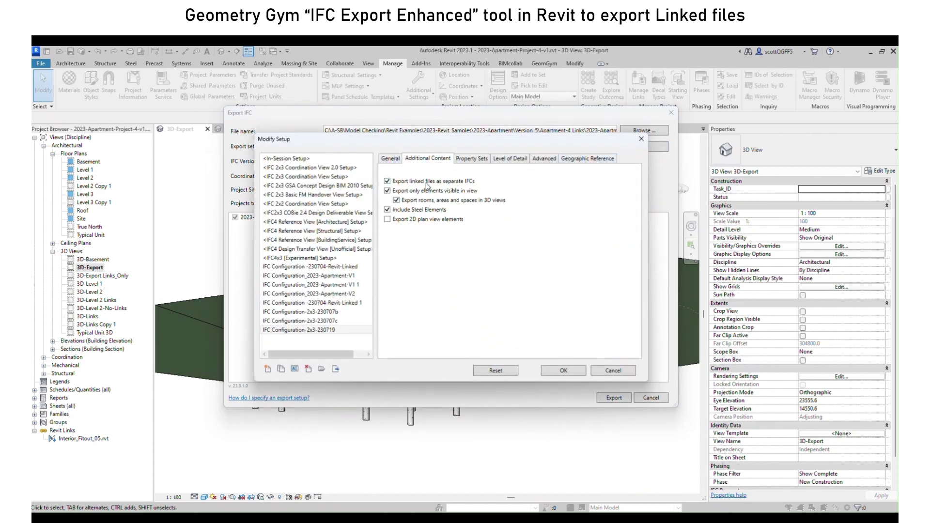
Step: Review the setup's property set, level of detail and advanced options, accept IFC Configuration-2x3-230719, and leave the IFC export without exporting
{"action": "left_click", "coordinate": [472, 161]}
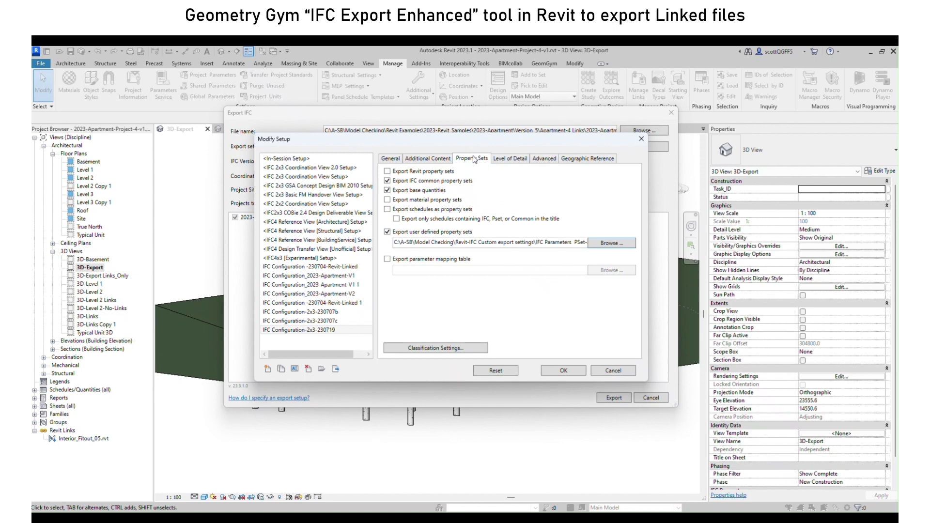
{"action": "left_click", "coordinate": [508, 160]}
{"action": "left_click", "coordinate": [541, 160]}
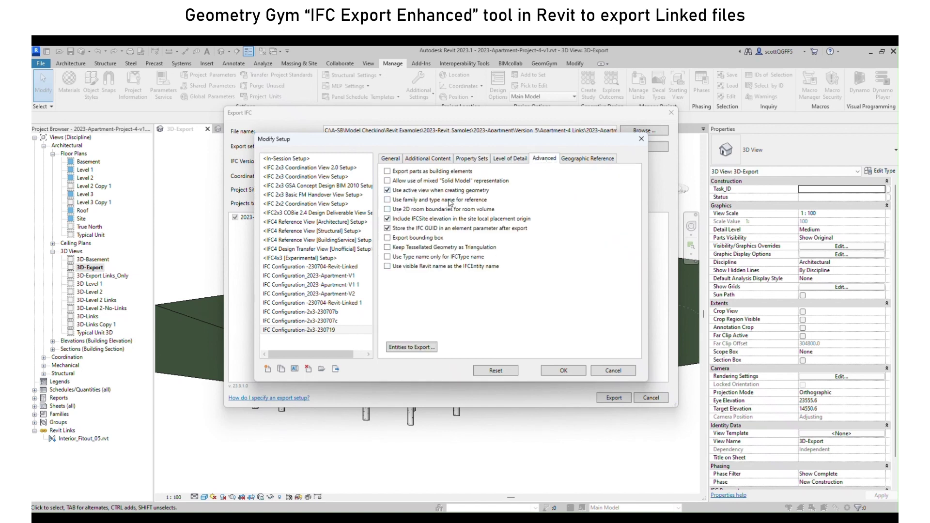
{"action": "left_click", "coordinate": [391, 160]}
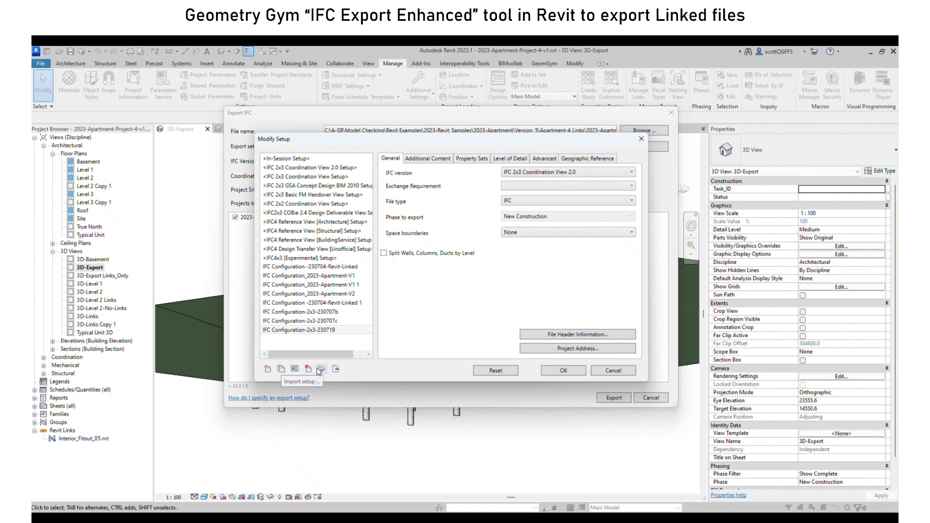
{"action": "left_click", "coordinate": [318, 329]}
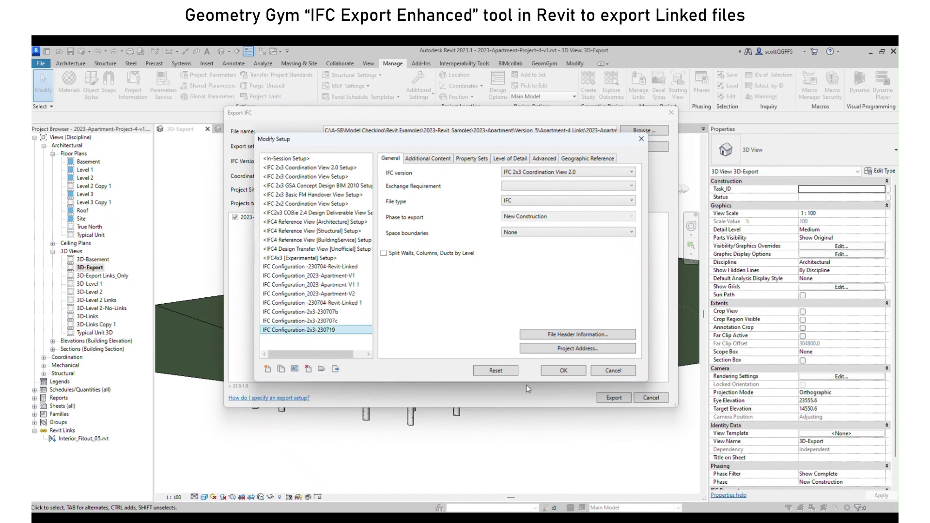
{"action": "left_click", "coordinate": [558, 371]}
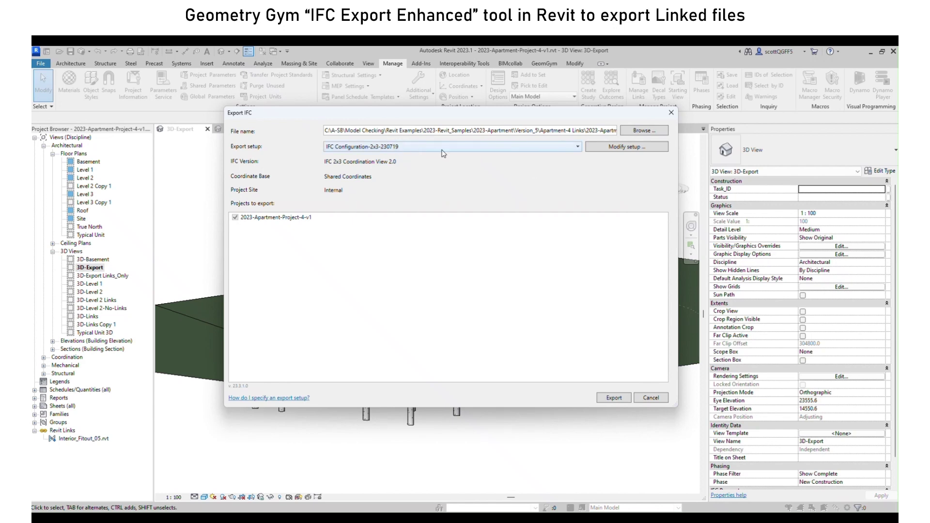
{"action": "left_click", "coordinate": [651, 398]}
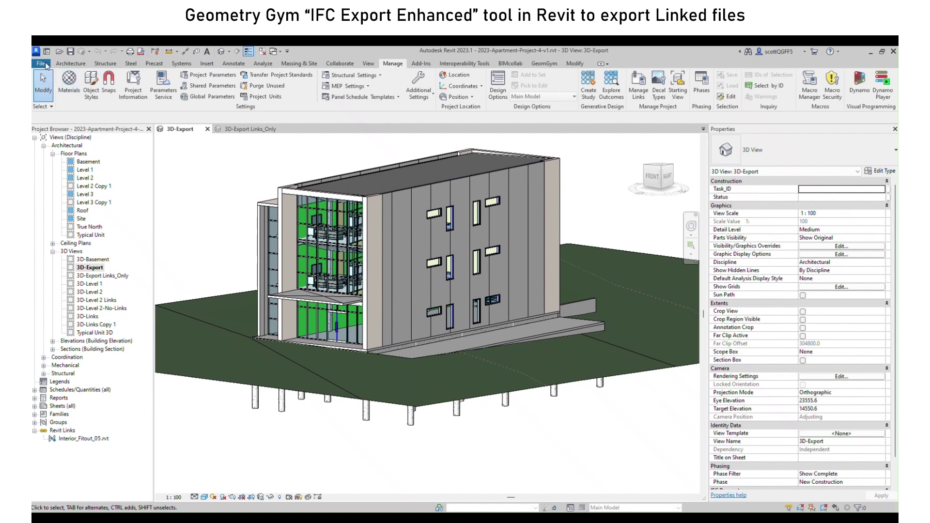
Step: Export 2023-Apartment-Project-4-v1.ifc to the 230816-Apartment-4-Links folder with Geometry Gym's Export IFC Enhanced, keeping linked projects unmerged and the Autodesk export file deleted
{"action": "left_click", "coordinate": [544, 63]}
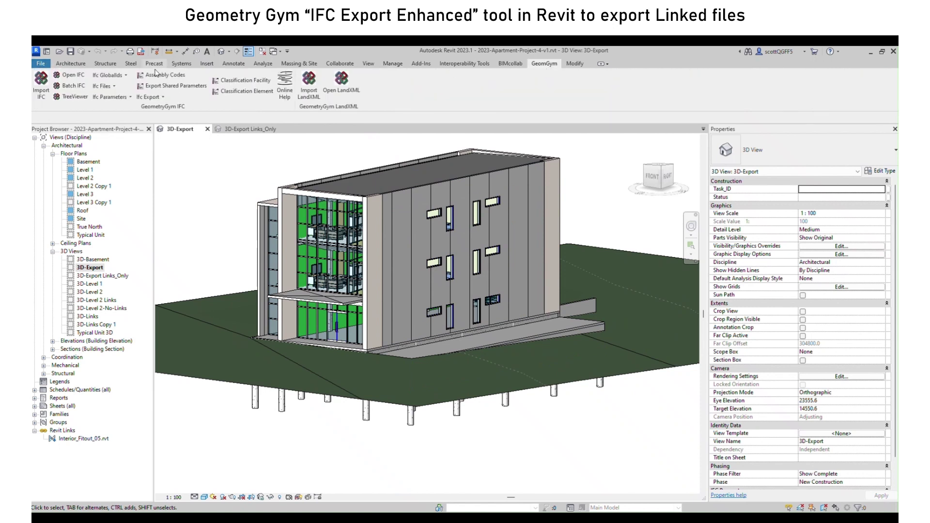
{"action": "left_click", "coordinate": [150, 97]}
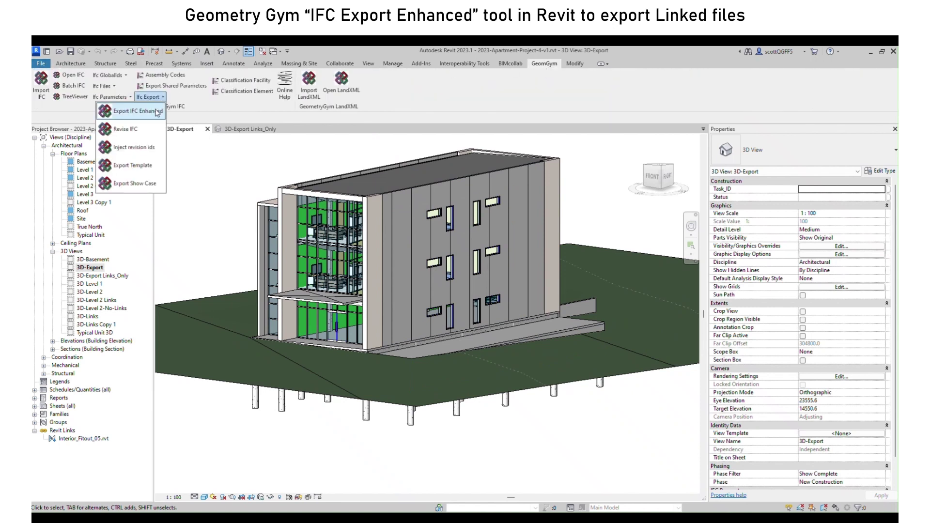
{"action": "left_click", "coordinate": [157, 111]}
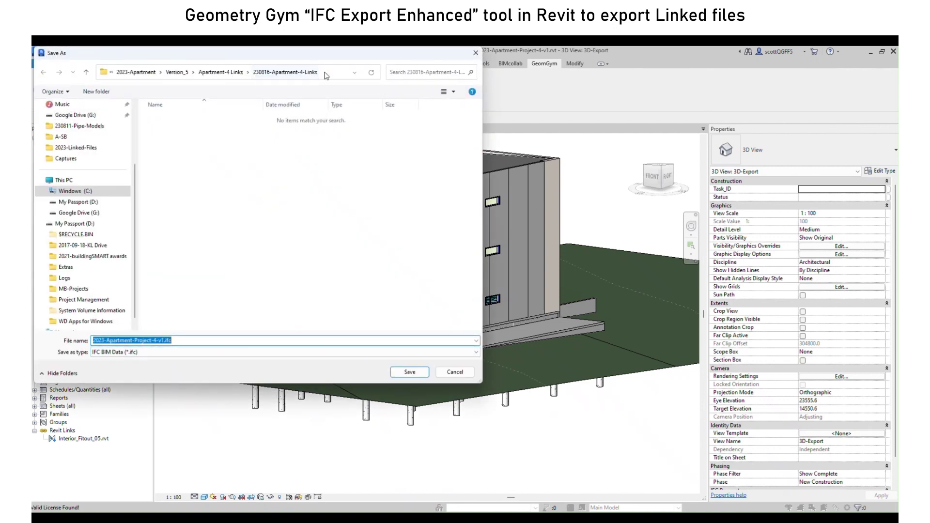
{"action": "left_click", "coordinate": [412, 372]}
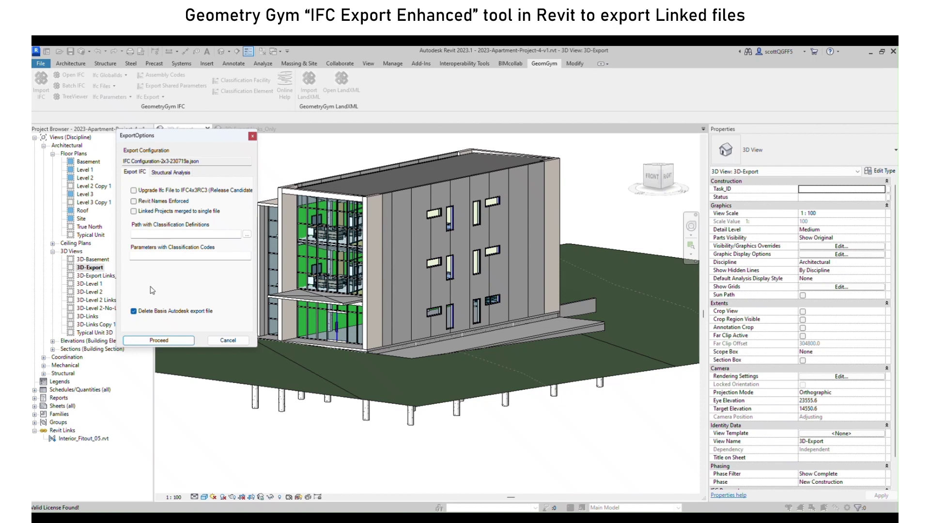
{"action": "left_click", "coordinate": [159, 341]}
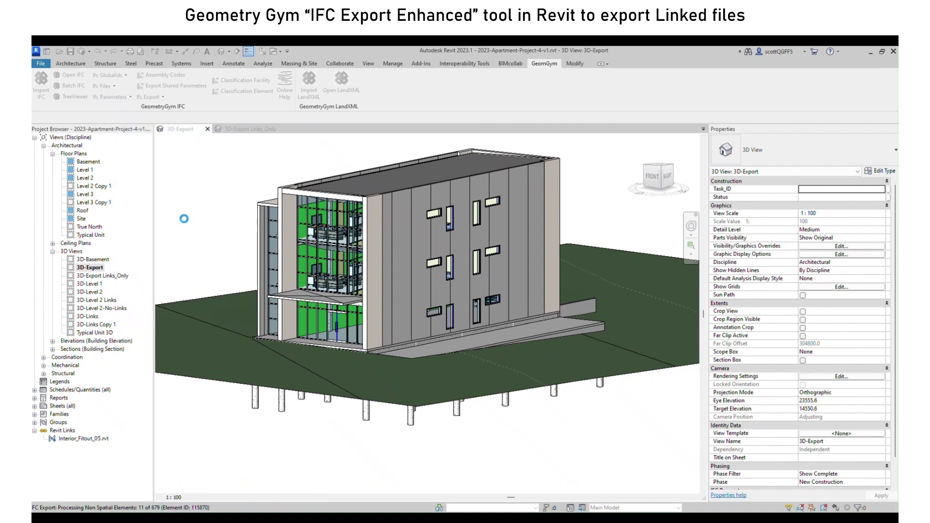
Step: Check the exported IFC files in the 230816-Apartment-4-Links folder, put that window away, and dismiss Revit's display error
{"action": "left_click_drag", "start_coordinate": [898, 198], "coordinate": [312, 220]}
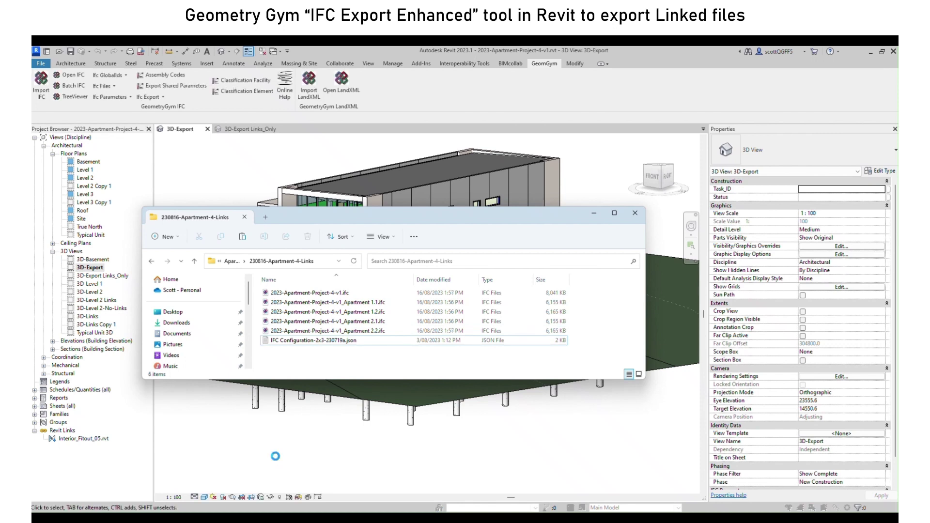
{"action": "left_click_drag", "start_coordinate": [318, 215], "coordinate": [927, 233]}
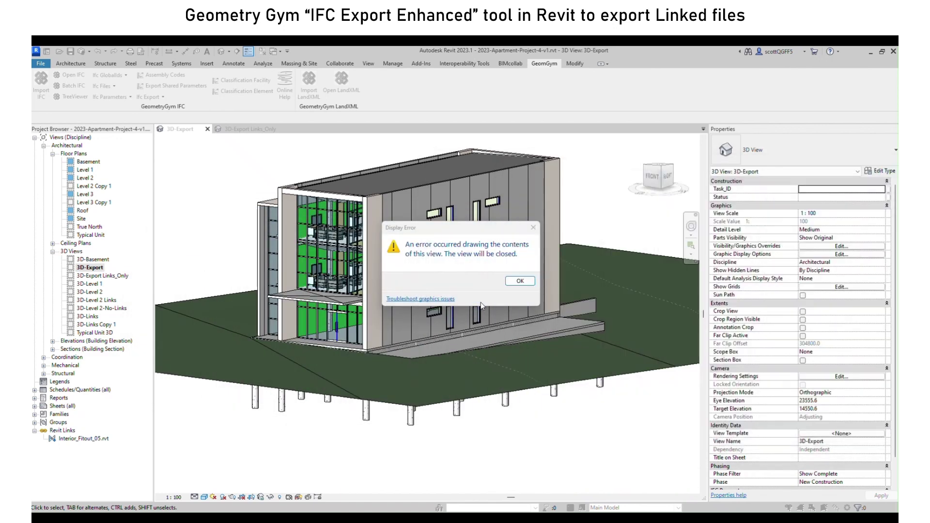
{"action": "left_click", "coordinate": [520, 282]}
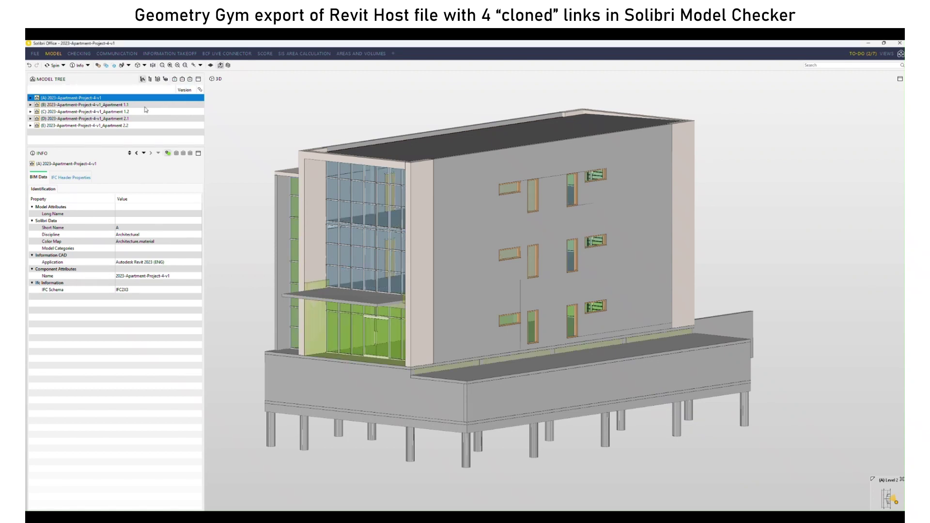
Step: Switch to Solibri, isolate the Apartment 1.1 model, and add the Apartment 1.2, 2.1 and 2.2 models to the 3D view
{"action": "key", "text": "Down"}
{"action": "left_click", "coordinate": [189, 80]}
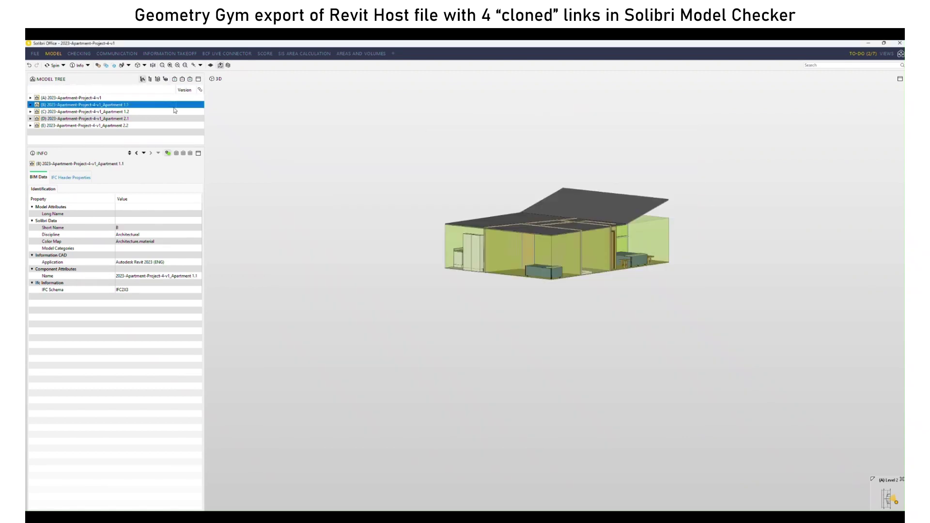
{"action": "left_click", "coordinate": [143, 111]}
{"action": "left_click_drag", "start_coordinate": [142, 113], "coordinate": [145, 126]}
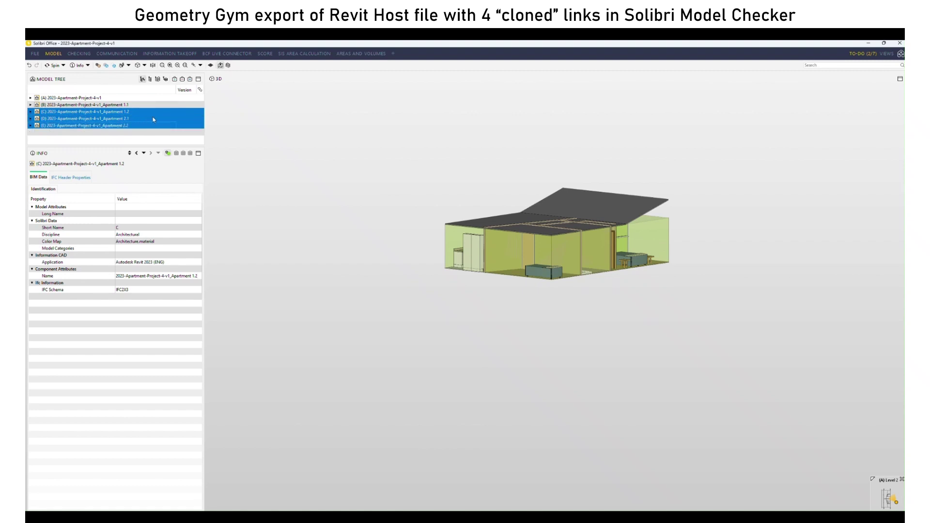
{"action": "left_click", "coordinate": [175, 79]}
{"action": "left_click_drag", "start_coordinate": [469, 205], "coordinate": [454, 224]}
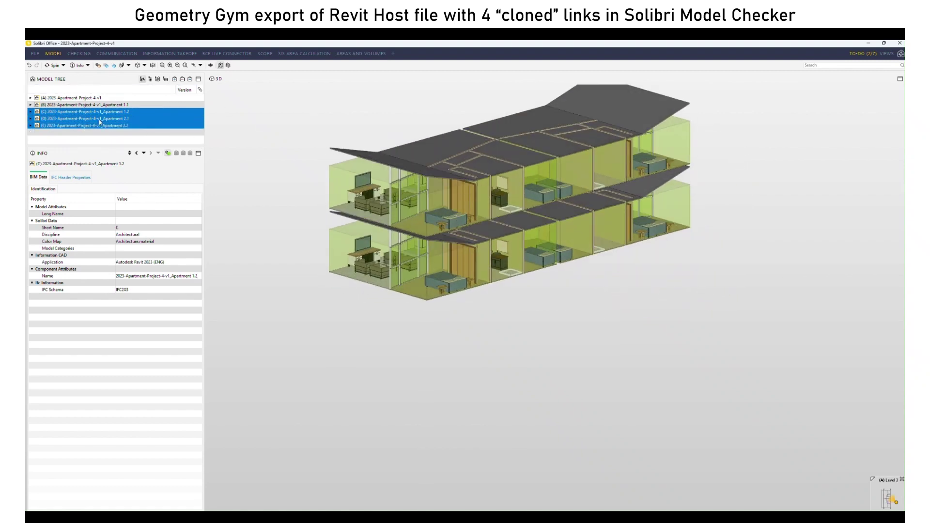
Step: Isolate the Apartment 1.2 model in the 3D view, and add the other three apartment models back to it
{"action": "left_click", "coordinate": [150, 112]}
{"action": "left_click", "coordinate": [190, 79]}
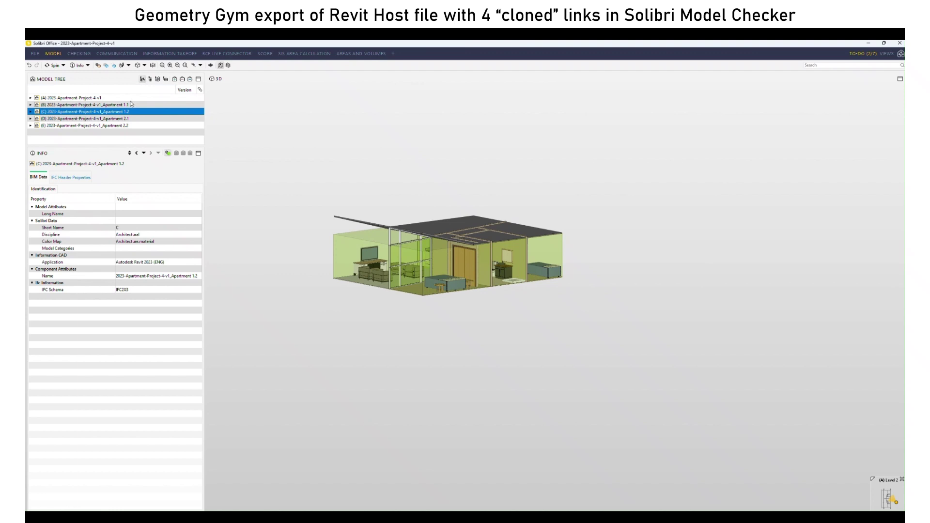
{"action": "left_click", "coordinate": [85, 104]}
{"action": "left_click", "coordinate": [85, 125], "text": "shift"}
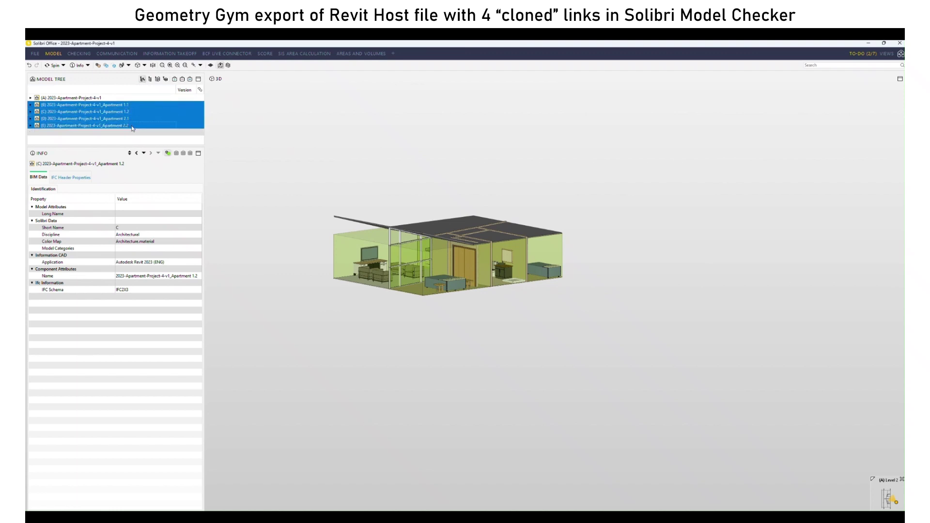
{"action": "left_click", "coordinate": [175, 79]}
Step: Remove all Space components from the 3D view of the four apartment models
{"action": "left_click", "coordinate": [150, 79]}
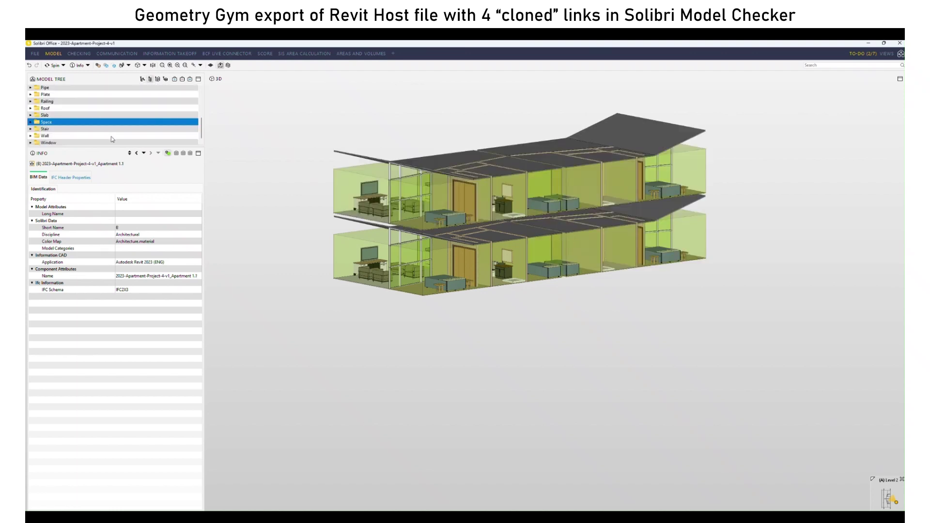
{"action": "left_click", "coordinate": [182, 79]}
{"action": "left_click_drag", "start_coordinate": [509, 213], "coordinate": [460, 218]}
{"action": "scroll", "coordinate": [451, 237], "scroll_direction": "up", "scroll_amount": 5}
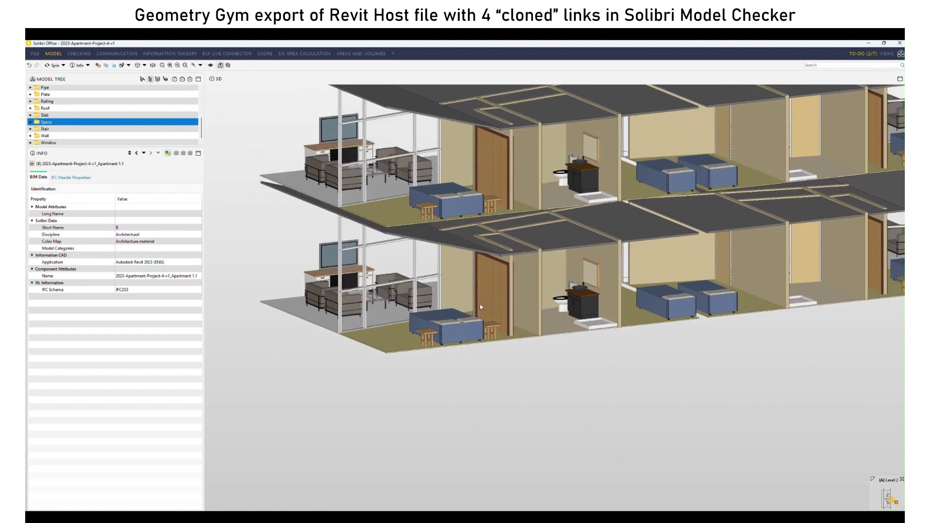
Step: Compare the GUID and BATID of the double bed in Apartment 1.2 with its counterpart on the floor above
{"action": "left_click", "coordinate": [461, 335]}
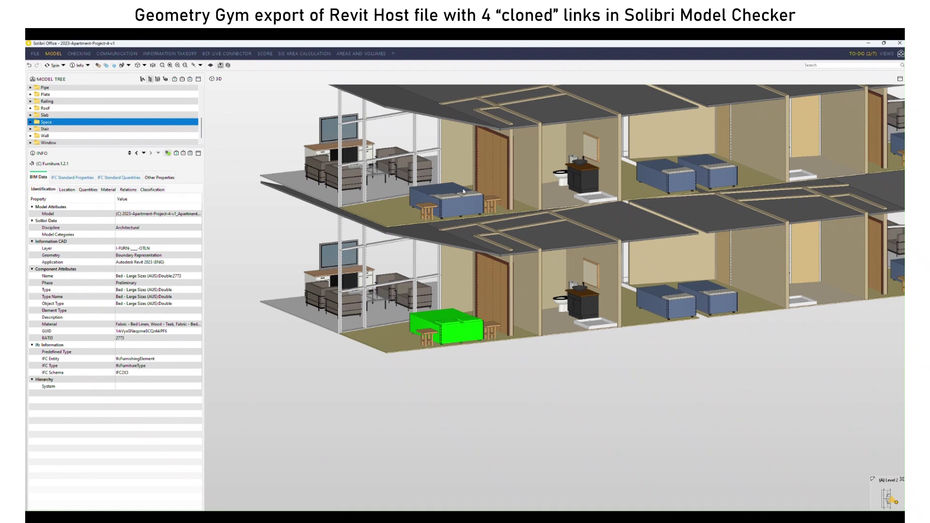
{"action": "left_click", "coordinate": [451, 210]}
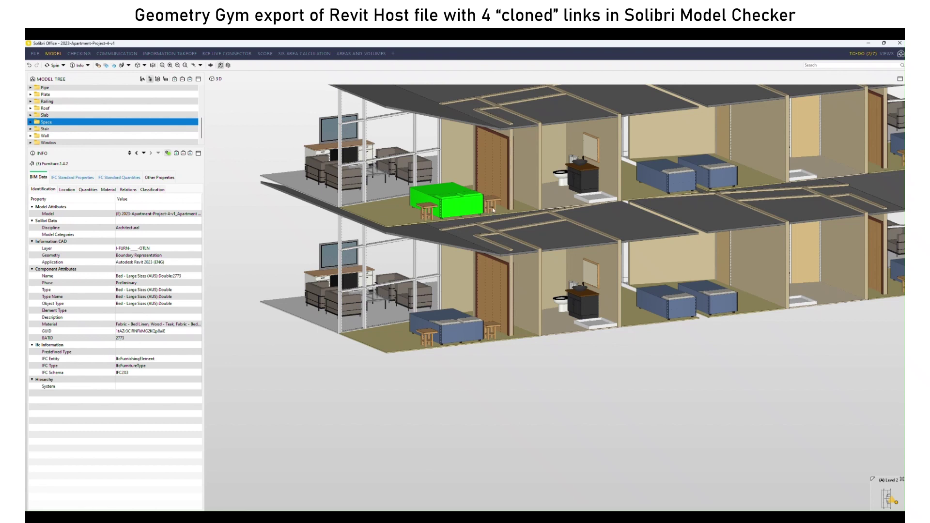
{"action": "left_click", "coordinate": [462, 334]}
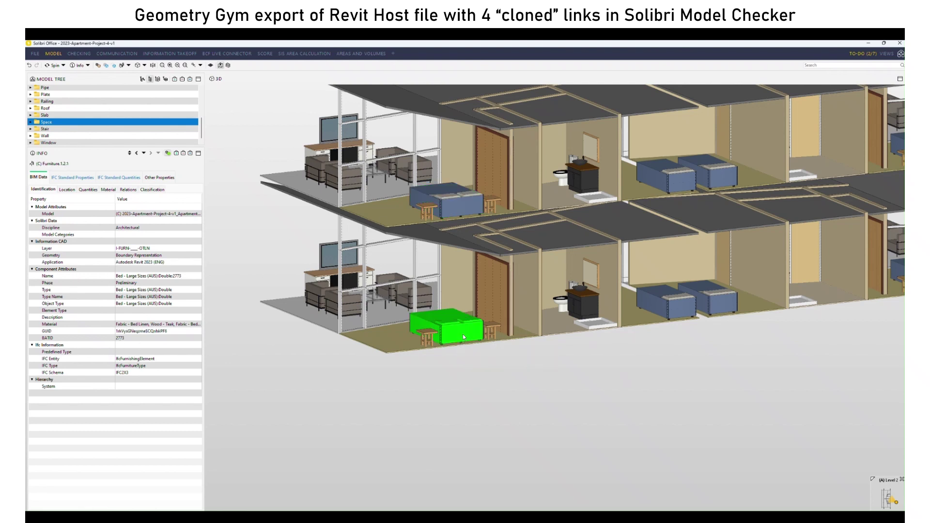
{"action": "left_click", "coordinate": [453, 207]}
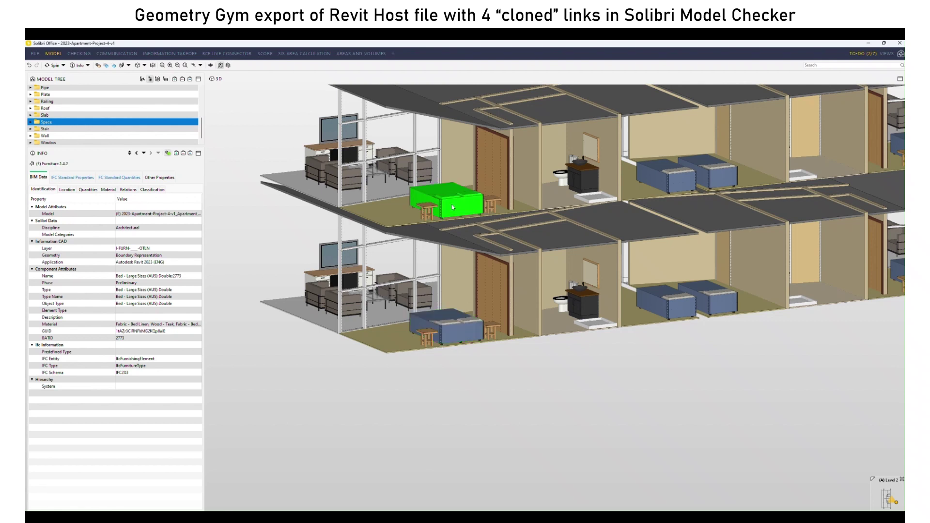
Step: Compare the GUIDs of the matching 90mm Stud plaster 2 sides walls beside the bathroom on the upper and lower floors
{"action": "left_click", "coordinate": [539, 183]}
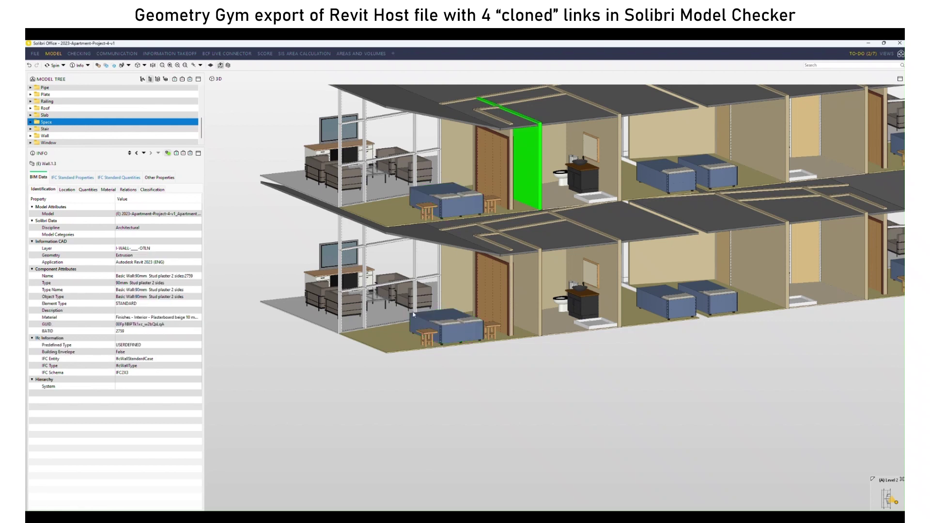
{"action": "left_click", "coordinate": [535, 298]}
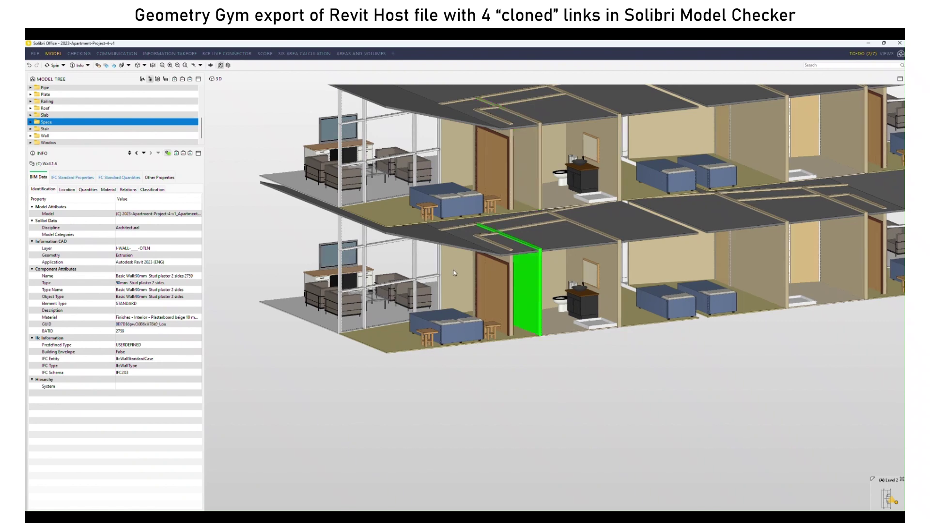
{"action": "scroll", "coordinate": [460, 286], "scroll_direction": "down", "scroll_amount": 3}
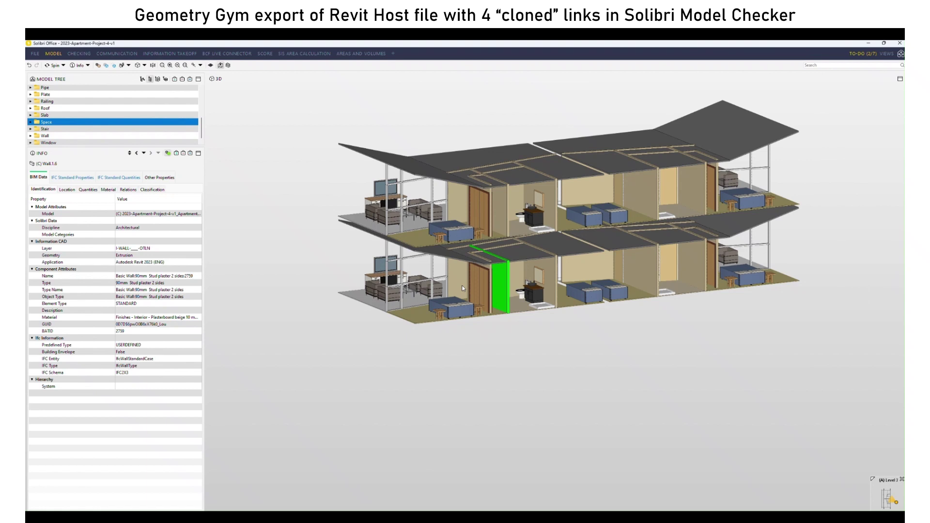
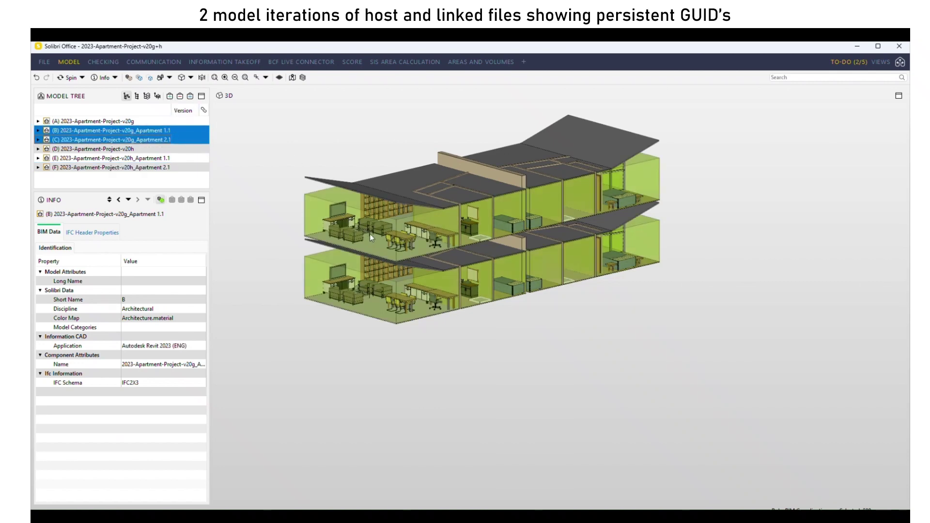
Step: Show only the v20g and v20h Apartment 1.1 models together in the 3D view
{"action": "scroll", "coordinate": [382, 238], "scroll_direction": "up", "scroll_amount": 5}
{"action": "scroll", "coordinate": [381, 238], "scroll_direction": "up", "scroll_amount": 2}
{"action": "left_click", "coordinate": [171, 132]}
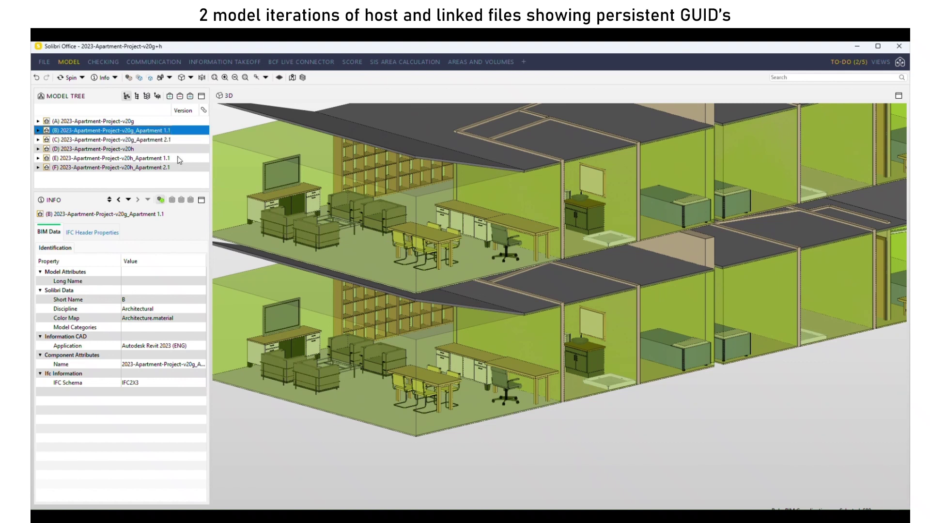
{"action": "left_click", "coordinate": [180, 160], "text": "ctrl"}
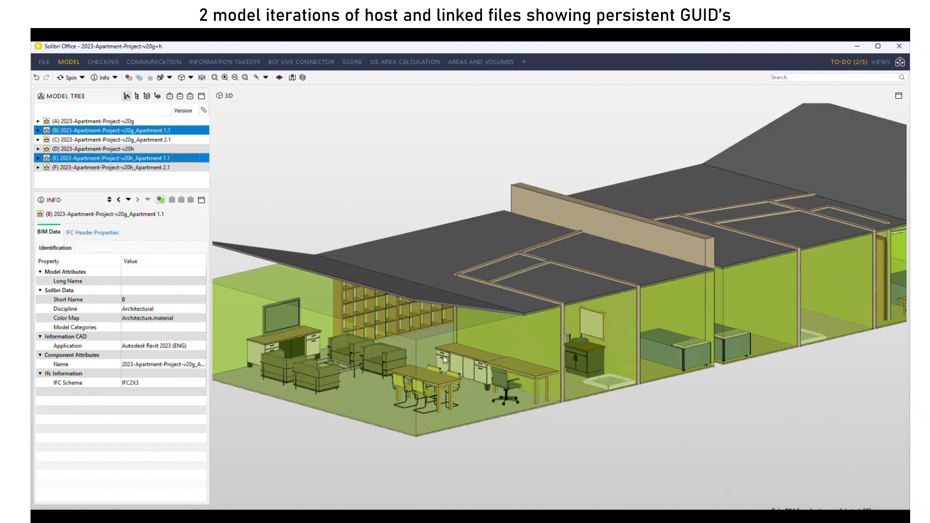
{"action": "scroll", "coordinate": [501, 367], "scroll_direction": "up", "scroll_amount": 2}
{"action": "middle_click_drag", "start_coordinate": [500, 367], "coordinate": [521, 235]}
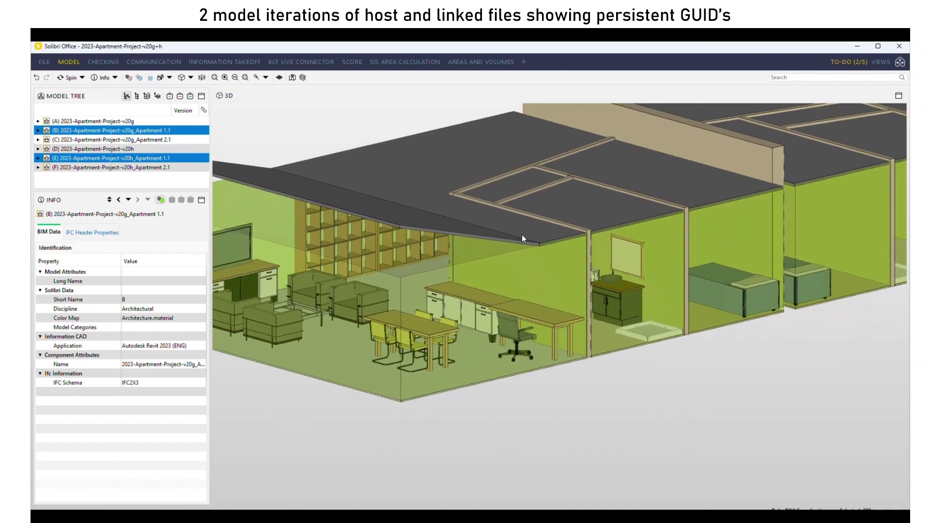
{"action": "scroll", "coordinate": [450, 329], "scroll_direction": "up", "scroll_amount": 1}
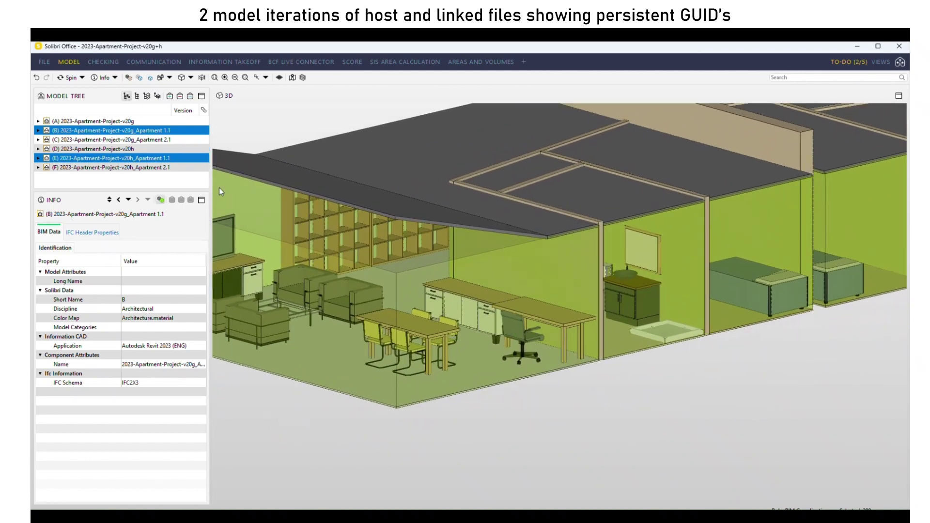
Step: Remove all Space components from the 3D view of the two Apartment 1.1 versions
{"action": "left_click", "coordinate": [138, 96]}
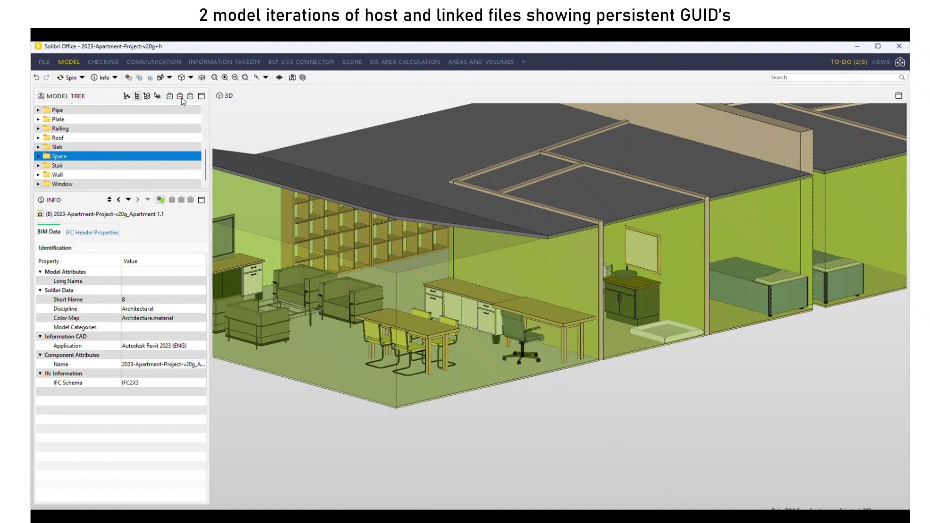
{"action": "left_click", "coordinate": [180, 96]}
{"action": "scroll", "coordinate": [520, 320], "scroll_direction": "down", "scroll_amount": 1}
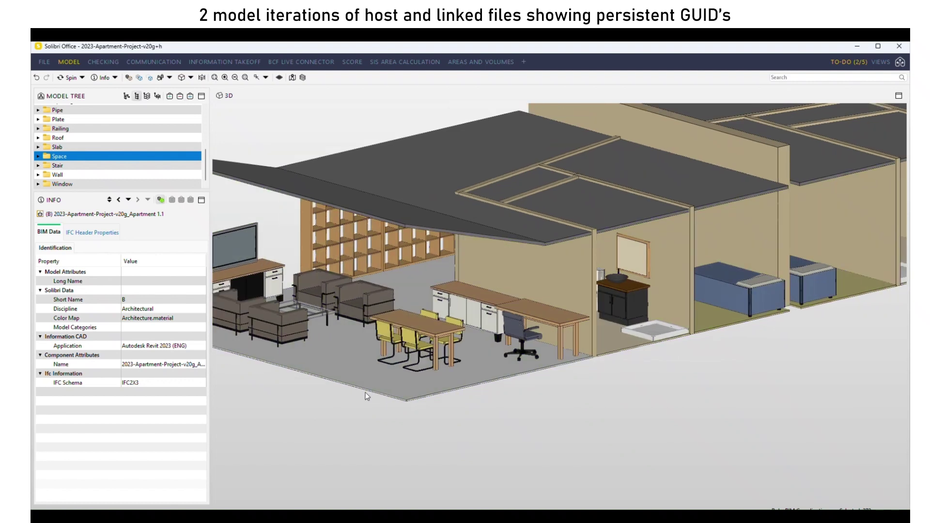
Step: Compare the GUID of the rectangular desk table in v20g and v20h Apartment 1.1, hiding the v20g copy to reach the other
{"action": "left_click", "coordinate": [543, 316]}
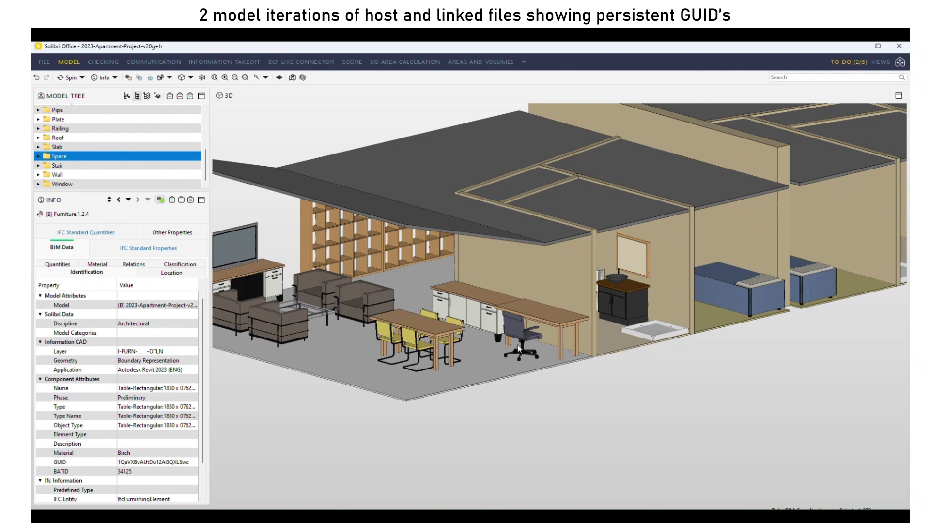
{"action": "right_click", "coordinate": [539, 312]}
{"action": "left_click", "coordinate": [554, 311]}
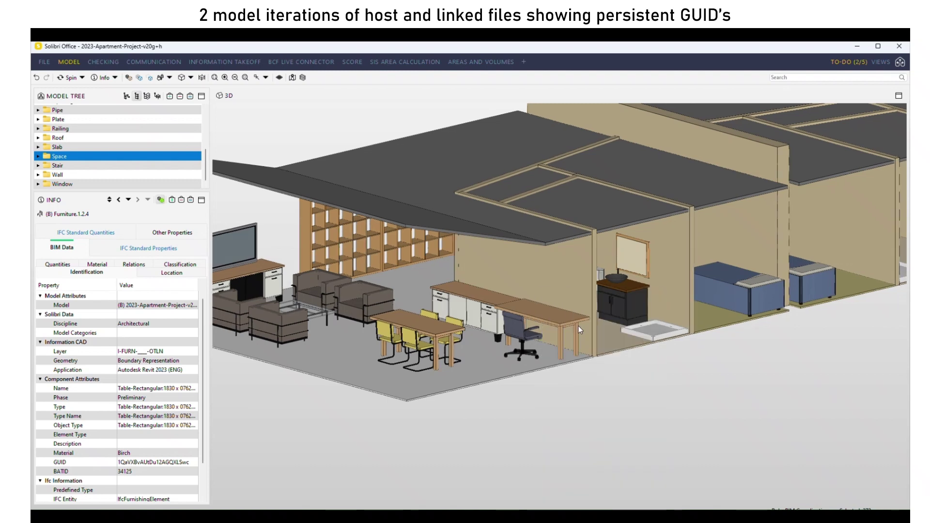
{"action": "left_click", "coordinate": [556, 318]}
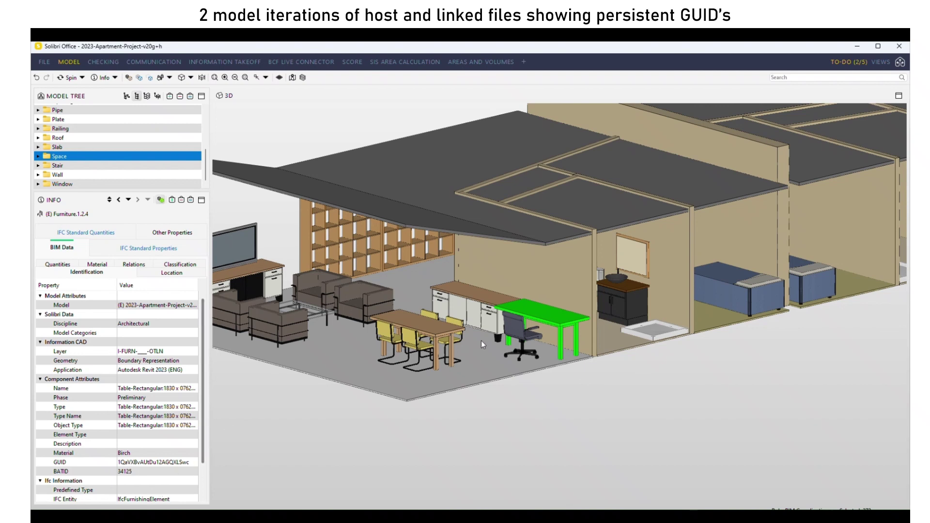
Step: Hide the v20h table and compare the 90mm stud wall's GUID in both versions, hiding the v20g wall to reach the v20h one
{"action": "right_click", "coordinate": [548, 319]}
{"action": "left_click", "coordinate": [565, 317]}
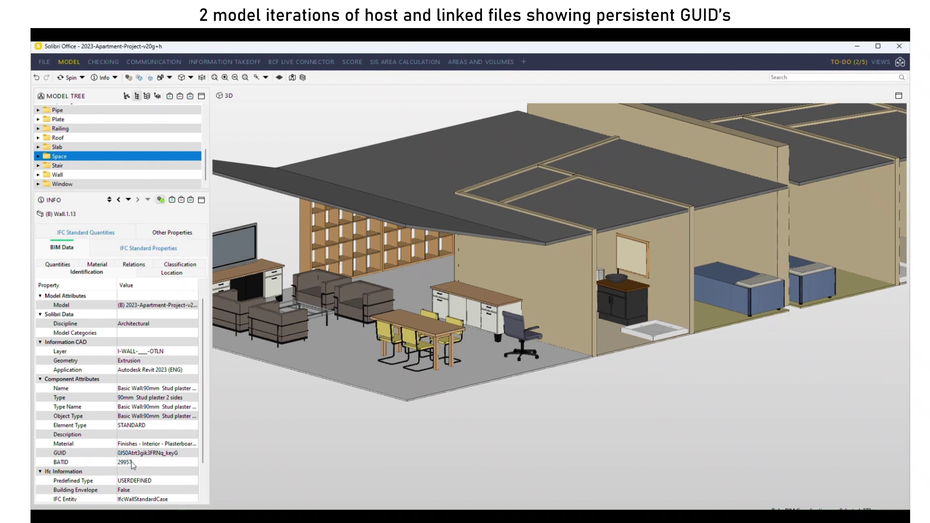
{"action": "right_click", "coordinate": [556, 280]}
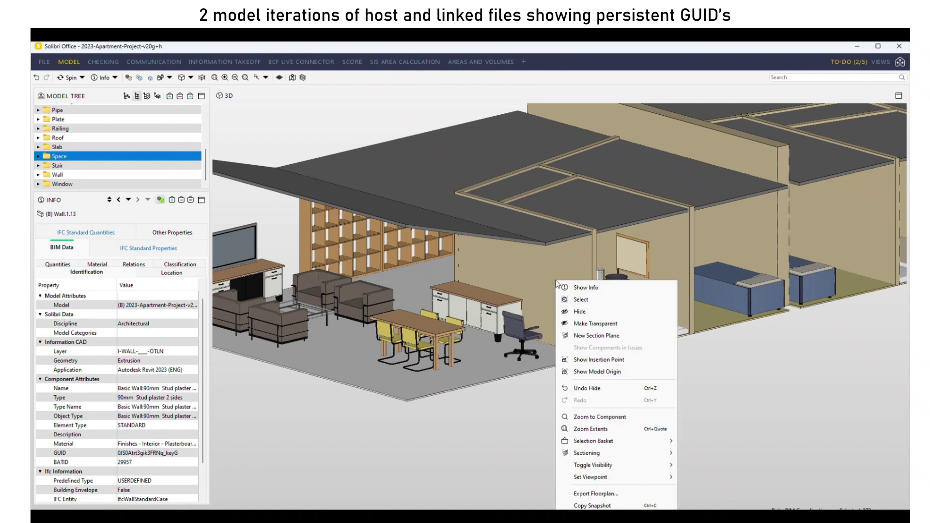
{"action": "left_click", "coordinate": [607, 313]}
{"action": "left_click", "coordinate": [568, 292]}
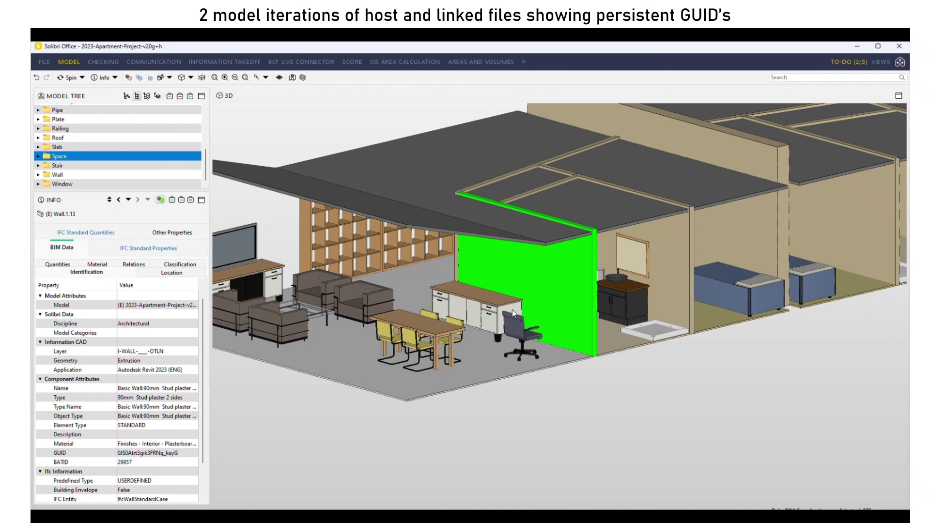
Step: Show all six v20g and v20h host and apartment models in the 3D view
{"action": "scroll", "coordinate": [513, 310], "scroll_direction": "down", "scroll_amount": 5}
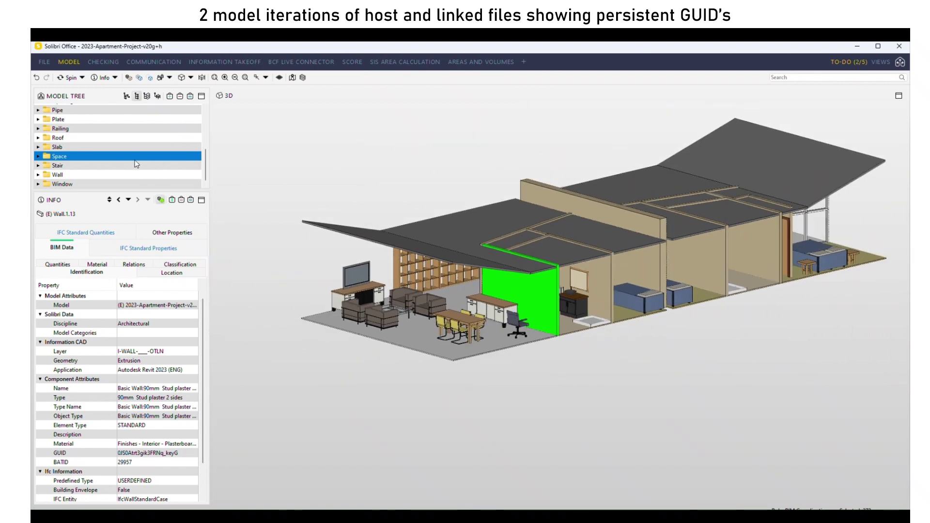
{"action": "left_click", "coordinate": [127, 95]}
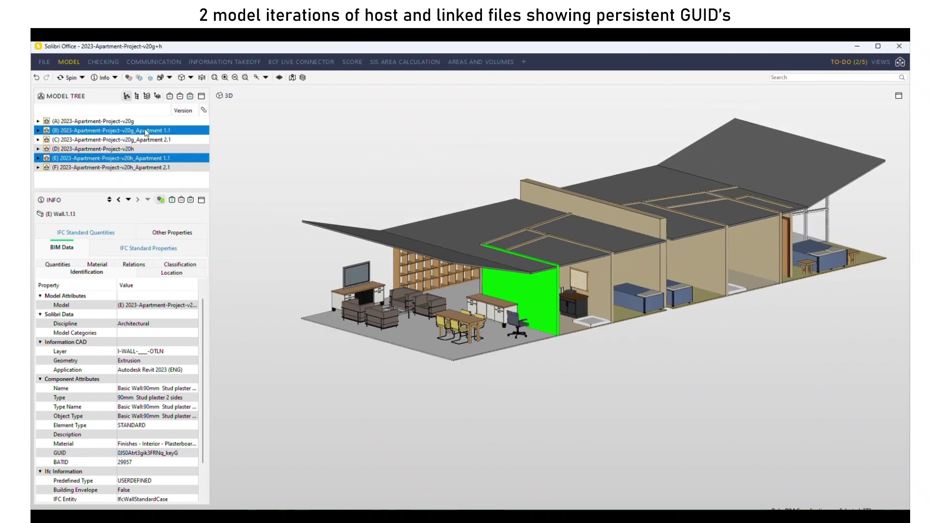
{"action": "left_click_drag", "start_coordinate": [139, 122], "coordinate": [151, 168]}
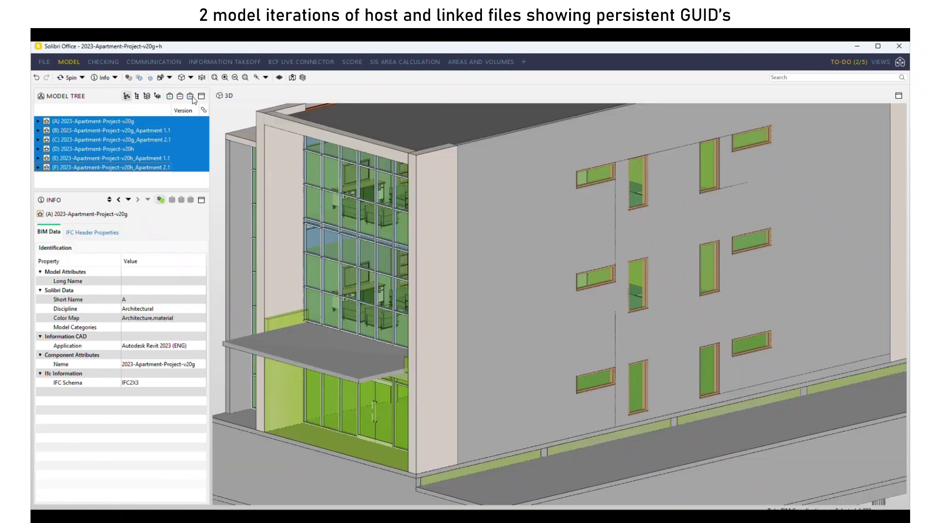
{"action": "left_click", "coordinate": [190, 97]}
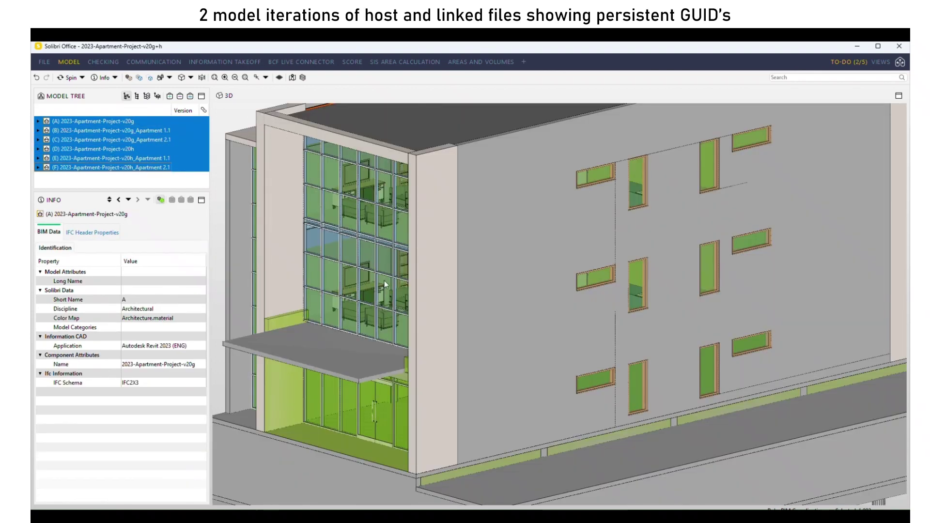